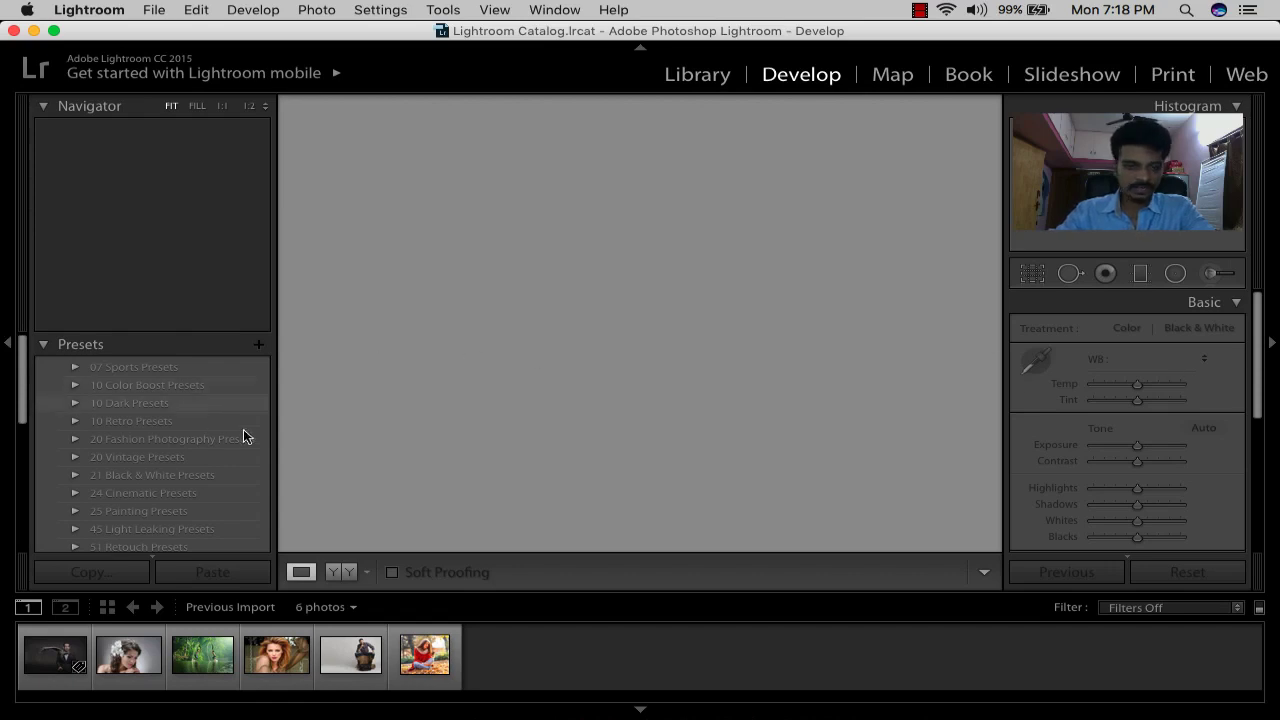
- Preview the autumn portrait, then hide the left panel, the filmstrip and the right panel
left_click(424, 654)
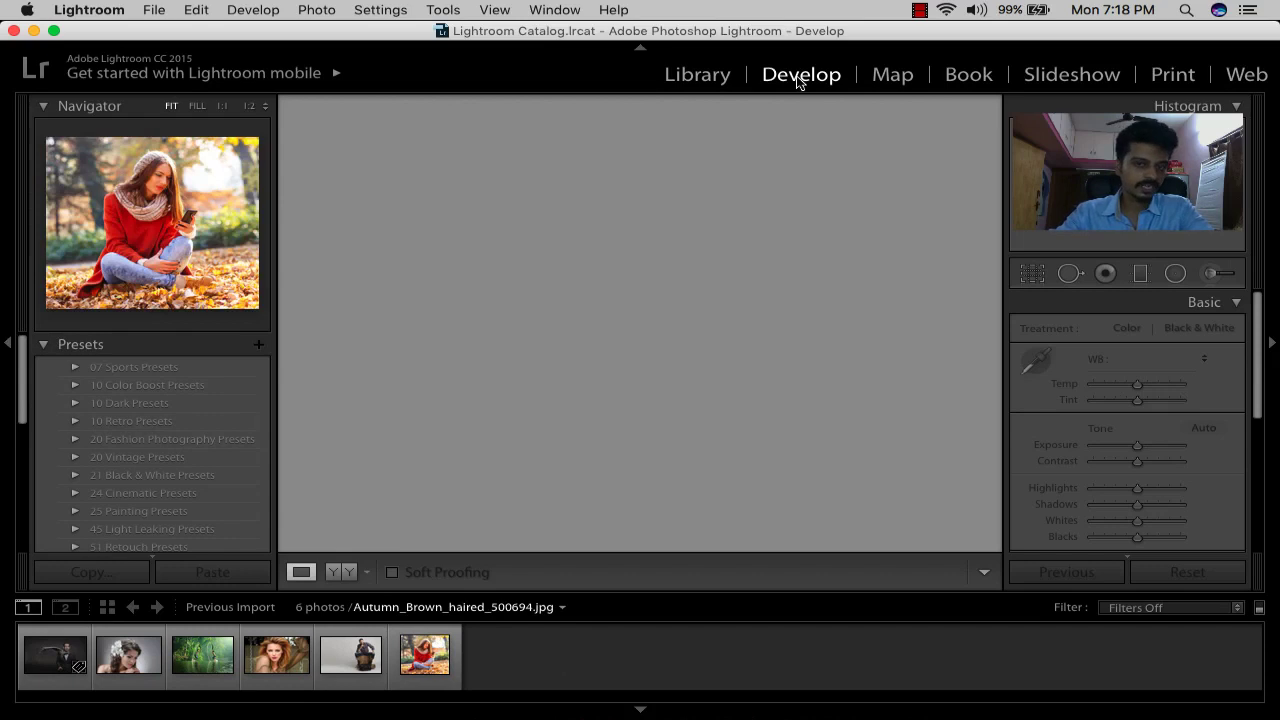
left_click(8, 345)
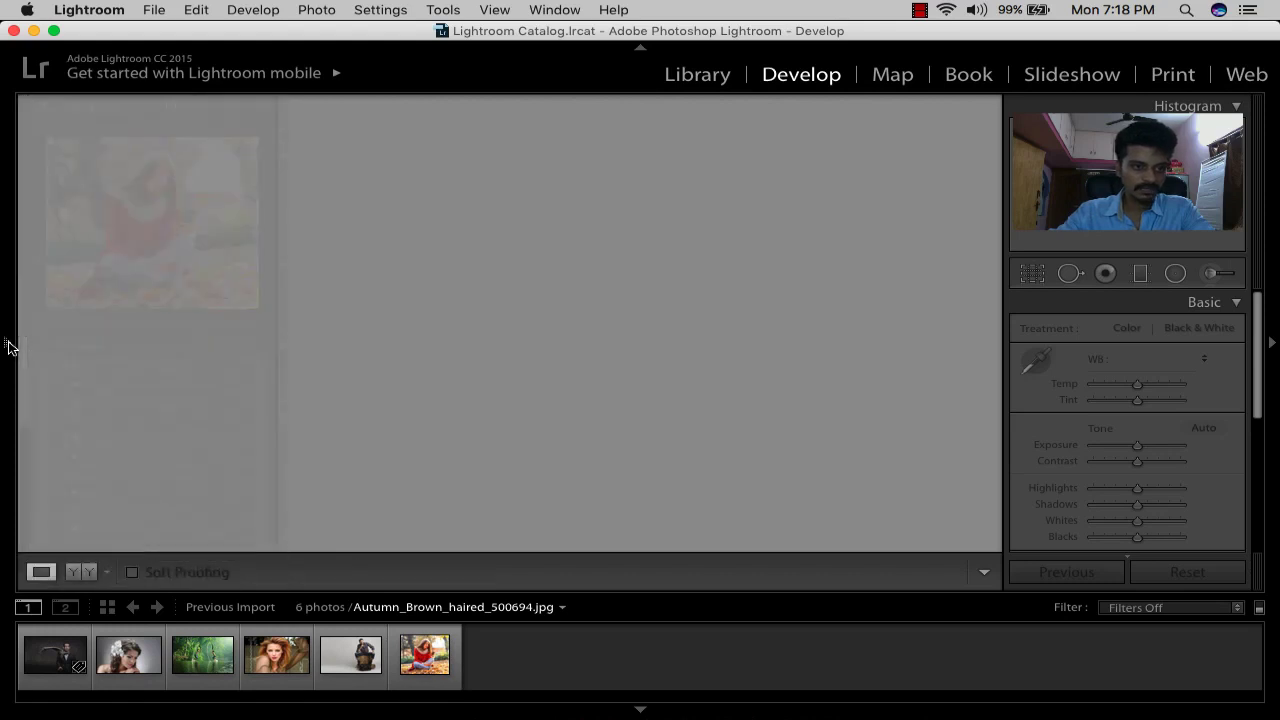
left_click(641, 710)
left_click(1273, 397)
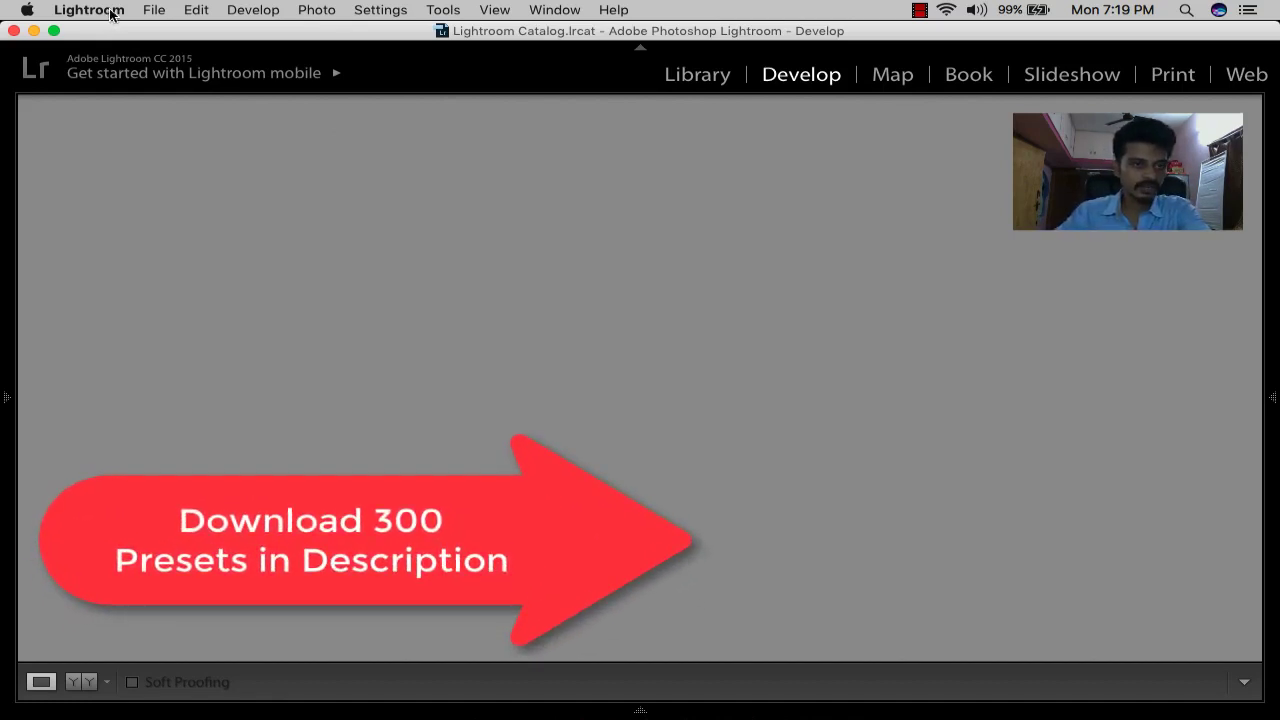
- Reveal the Lightroom presets folder in Finder from the Presets preferences
left_click(112, 14)
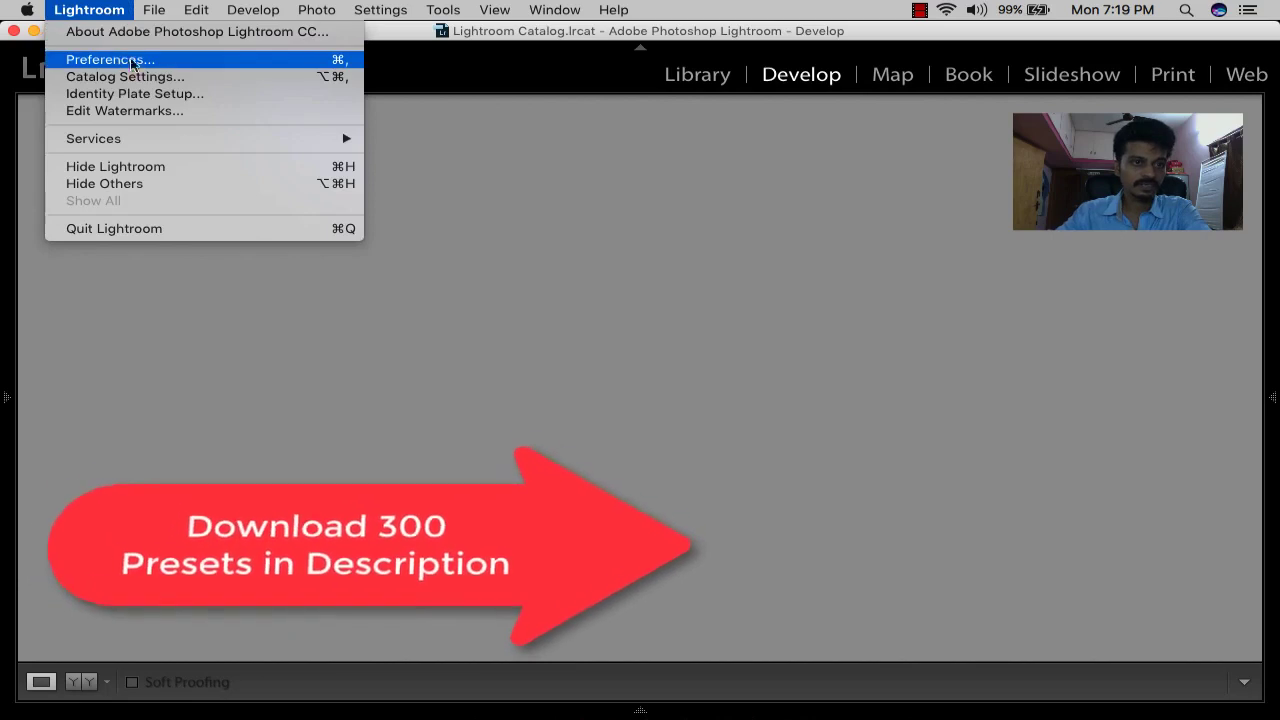
left_click(163, 60)
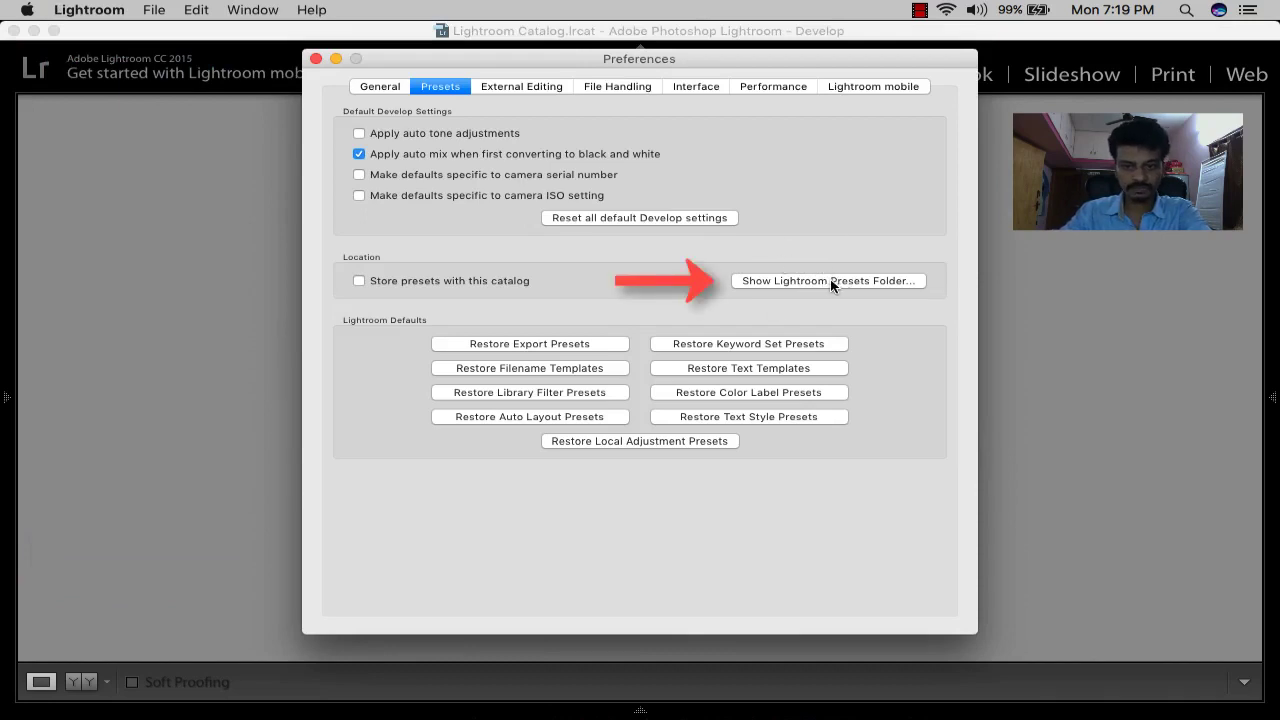
left_click(831, 281)
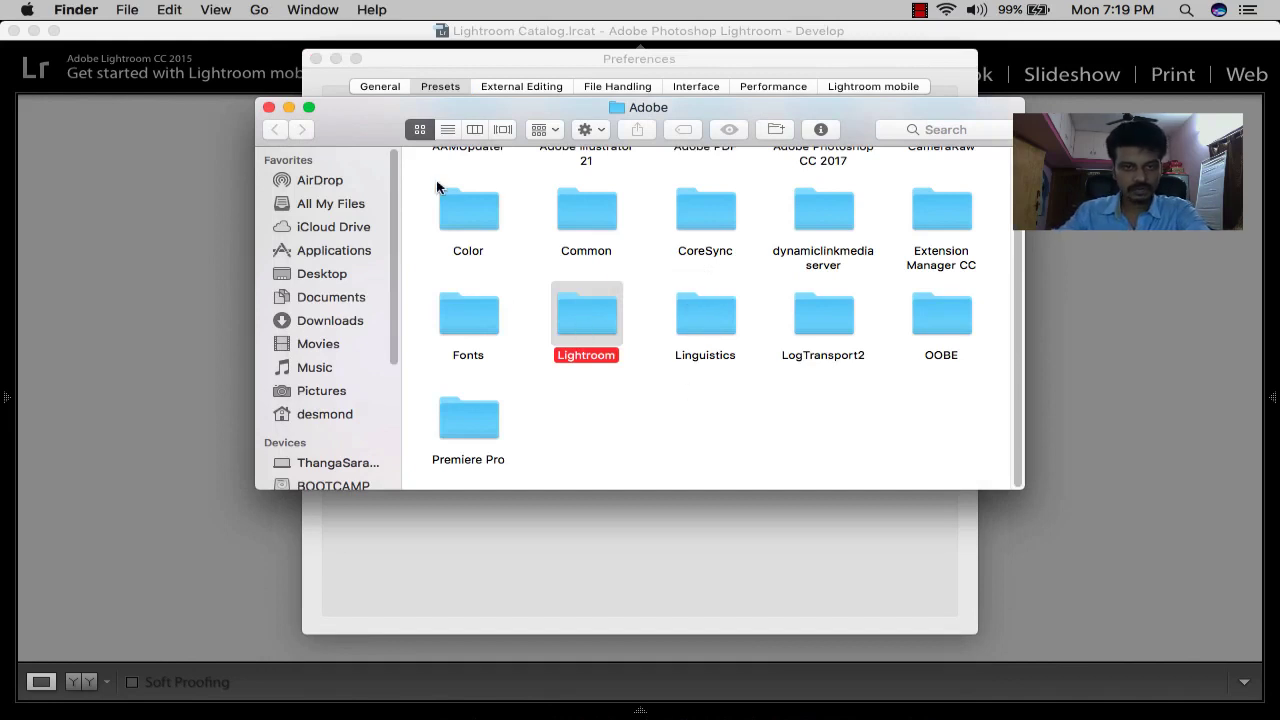
- Browse into Lightroom > Develop Presets > User Presets in Finder
double_click(347, 124)
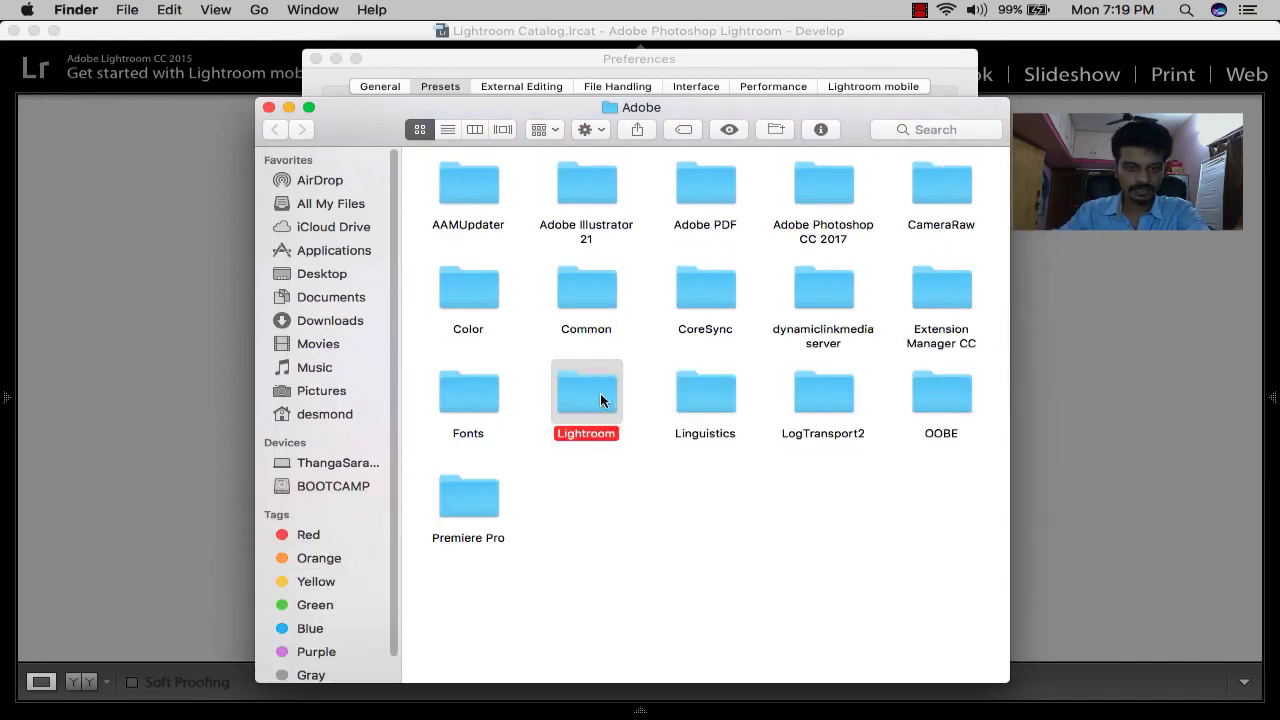
double_click(606, 400)
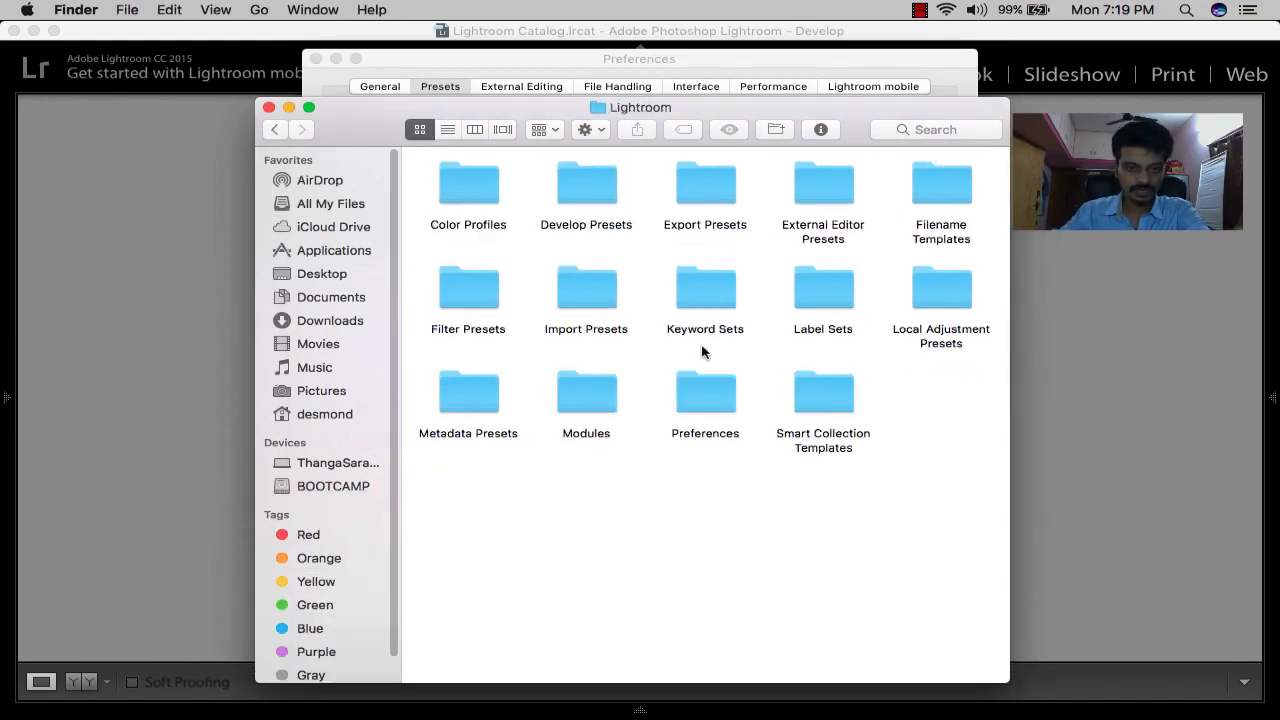
double_click(596, 187)
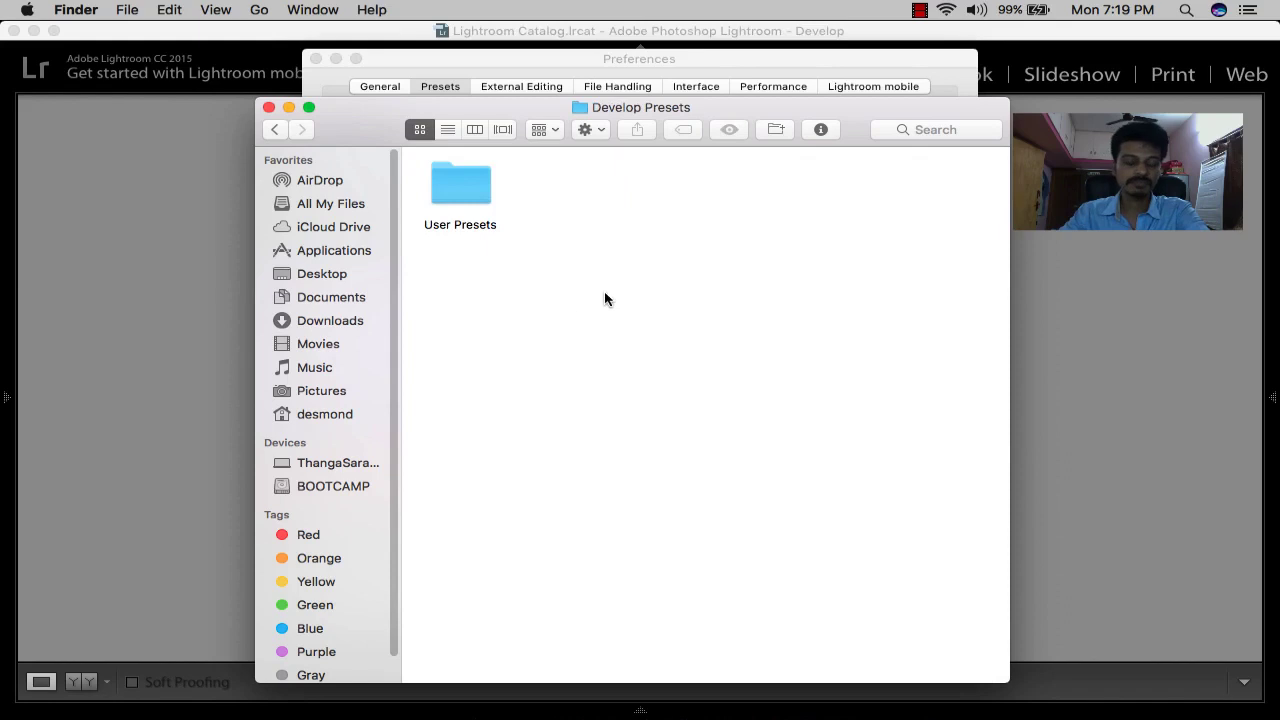
double_click(480, 187)
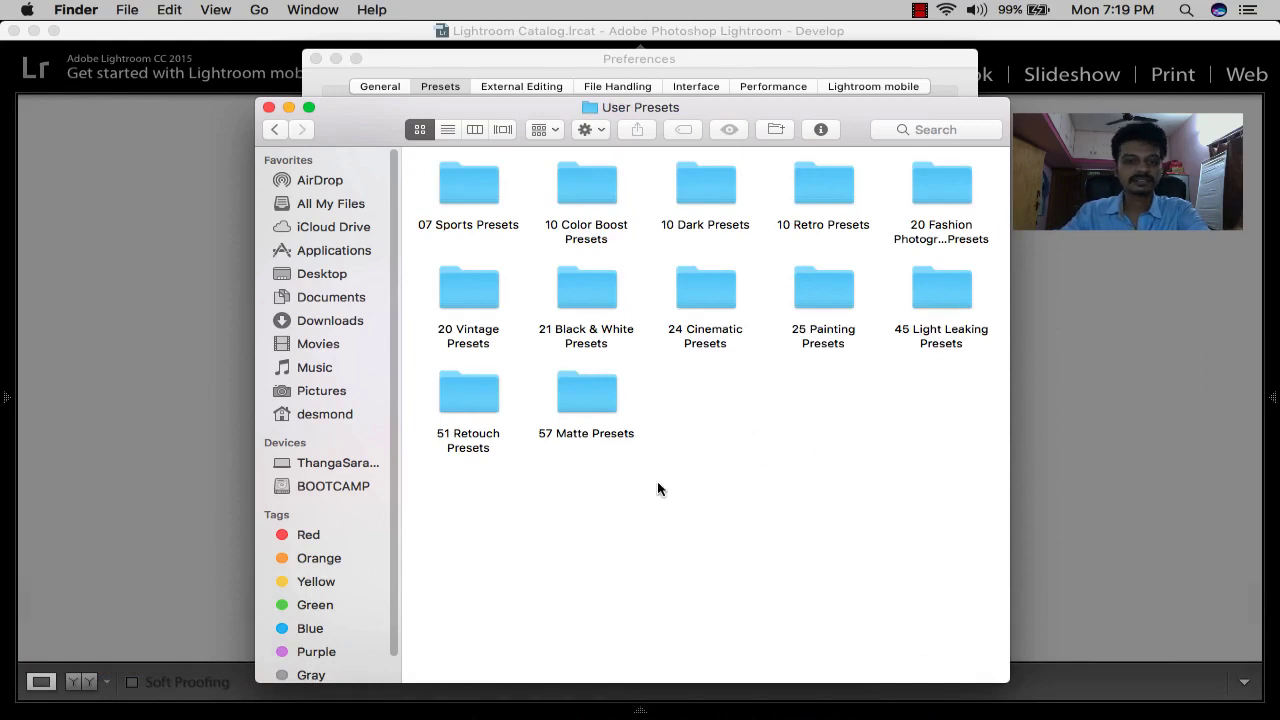
- Select all twelve preset folders, then close the User Presets window
mouse_move(453, 498)
left_mouse_down()
mouse_move(998, 295)
mouse_move(1000, 158)
left_mouse_up()
left_click(820, 463)
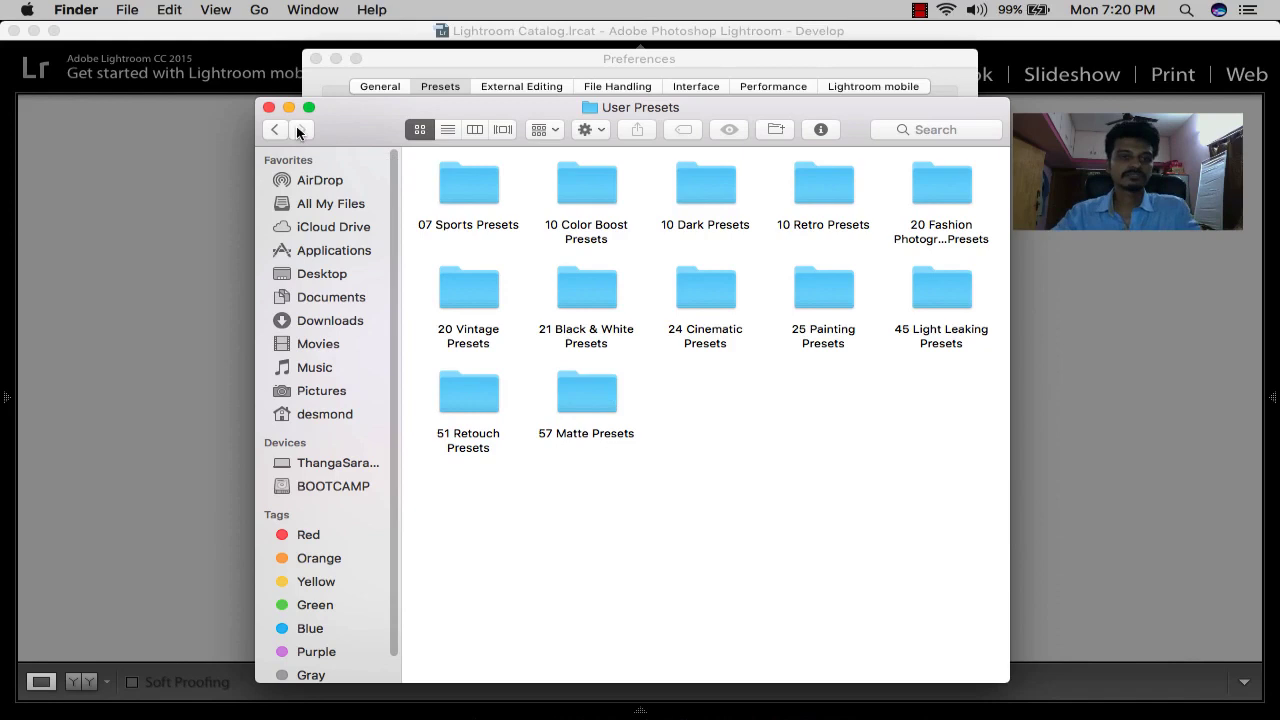
left_click(268, 107)
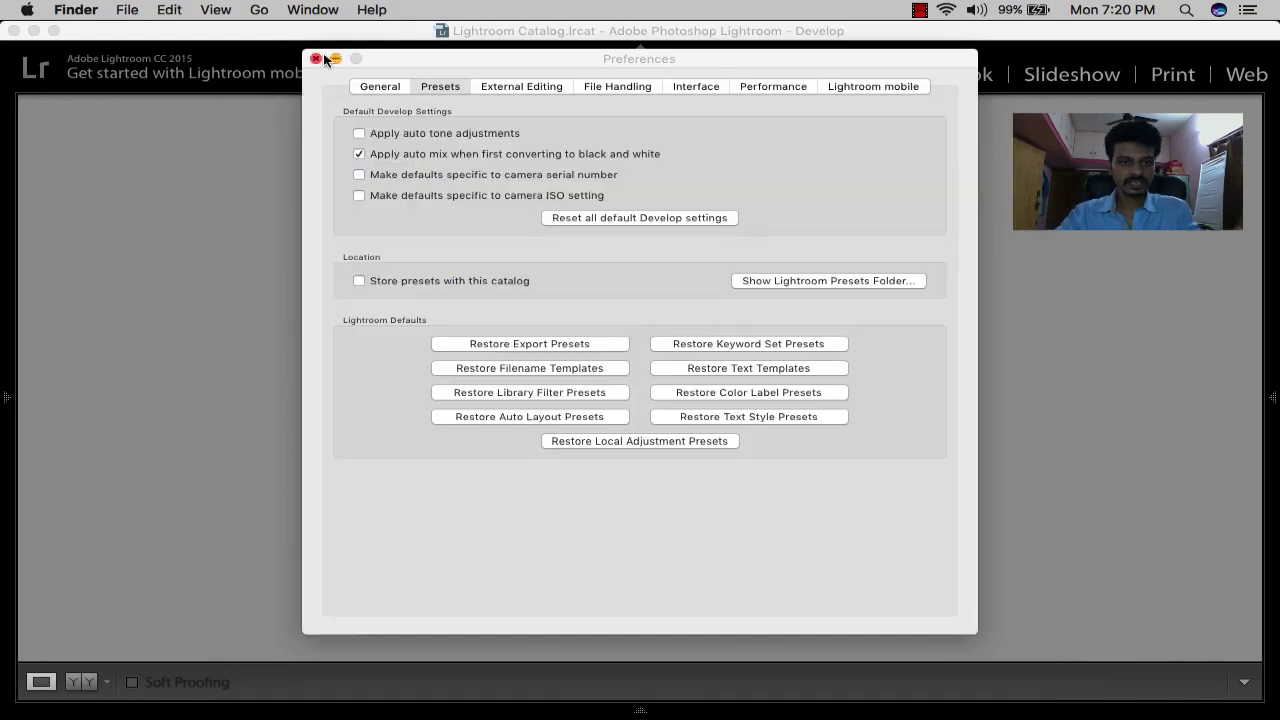
- Close Preferences and load the portrait with white flowers from the filmstrip
left_click(316, 59)
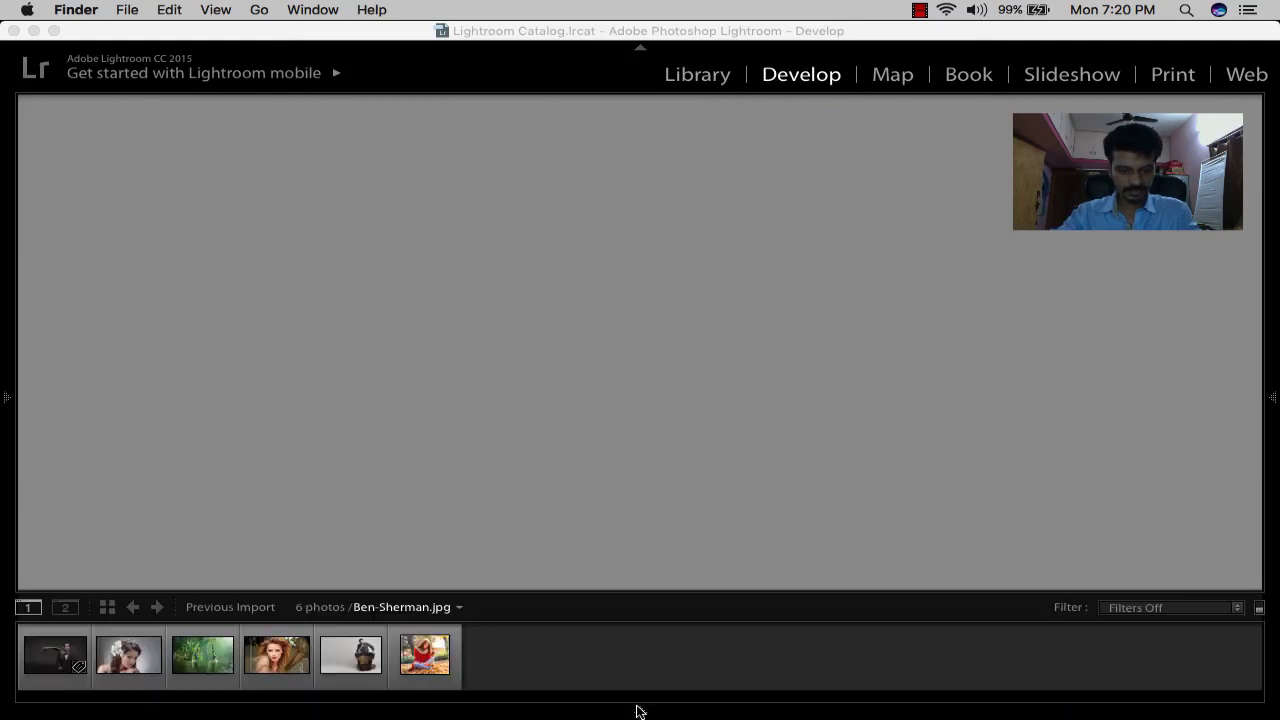
left_click(130, 662)
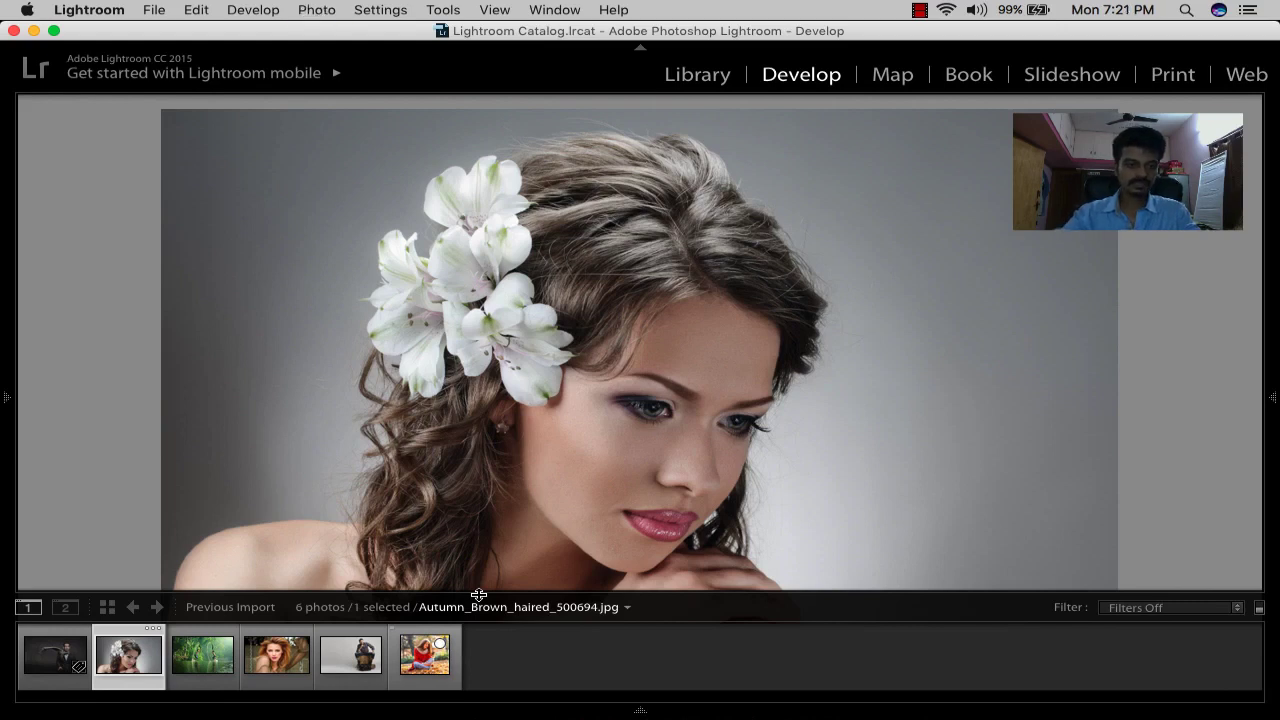
- Create a virtual copy, expand 24 Cinematic Presets, and zoom in on the face and earring
key("super+apostrophe")
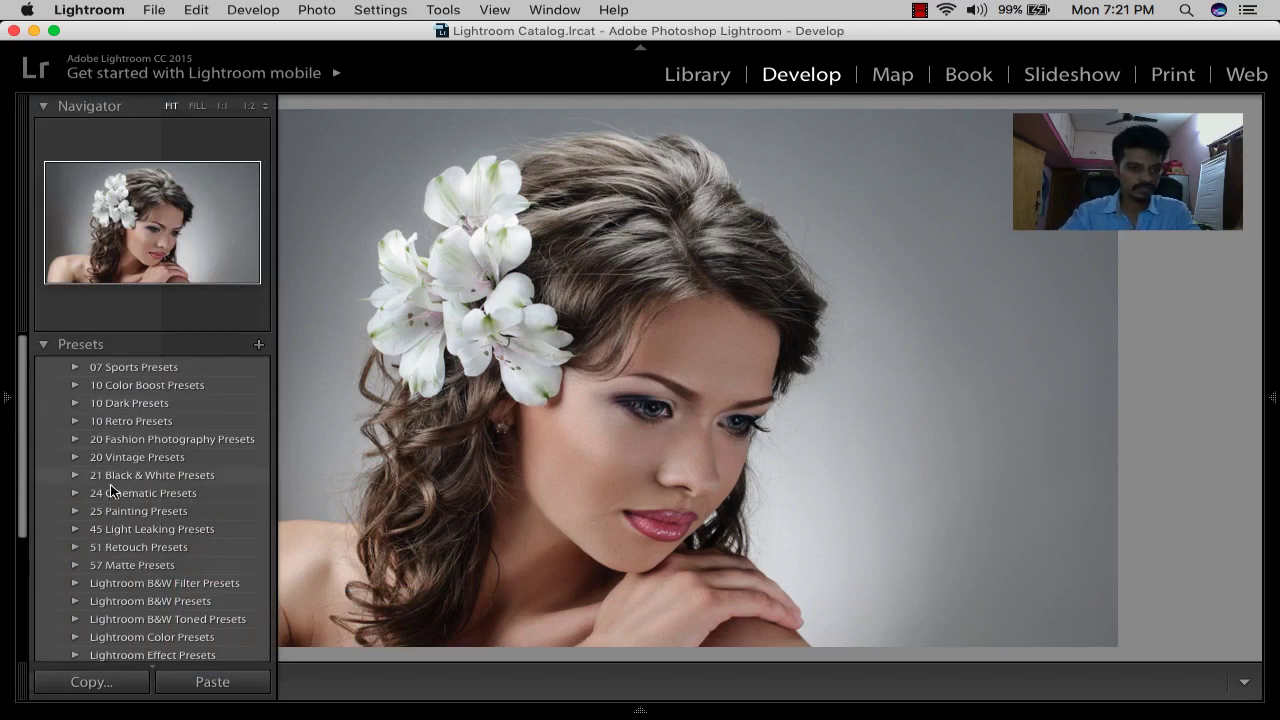
left_click(86, 493)
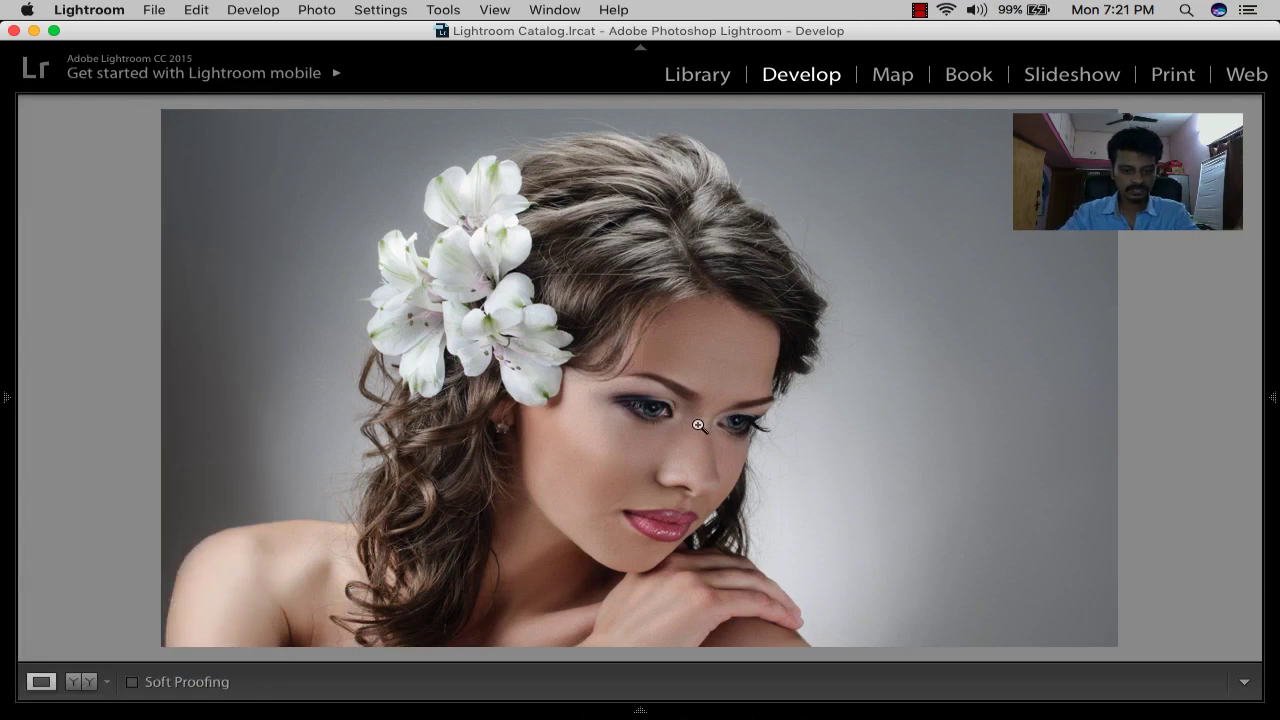
left_click(699, 426)
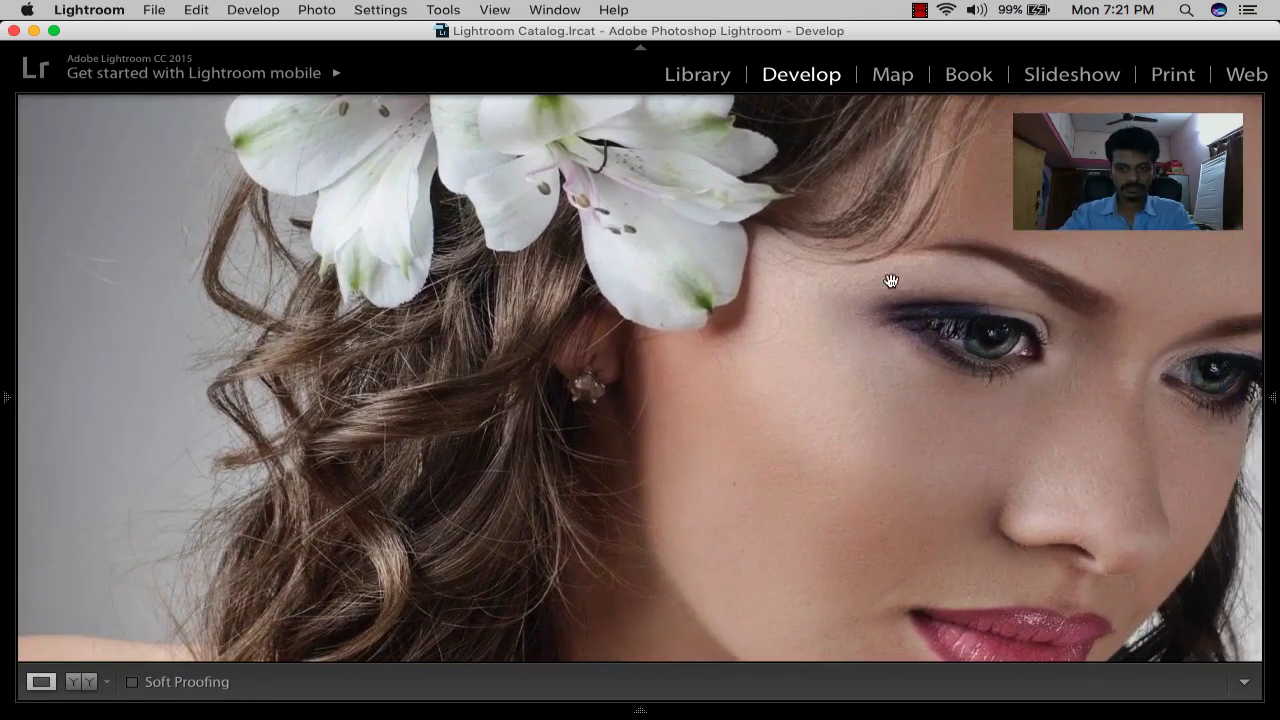
left_click(891, 280)
left_click(555, 390)
left_click_drag(563, 374, 829, 374)
left_click(830, 375)
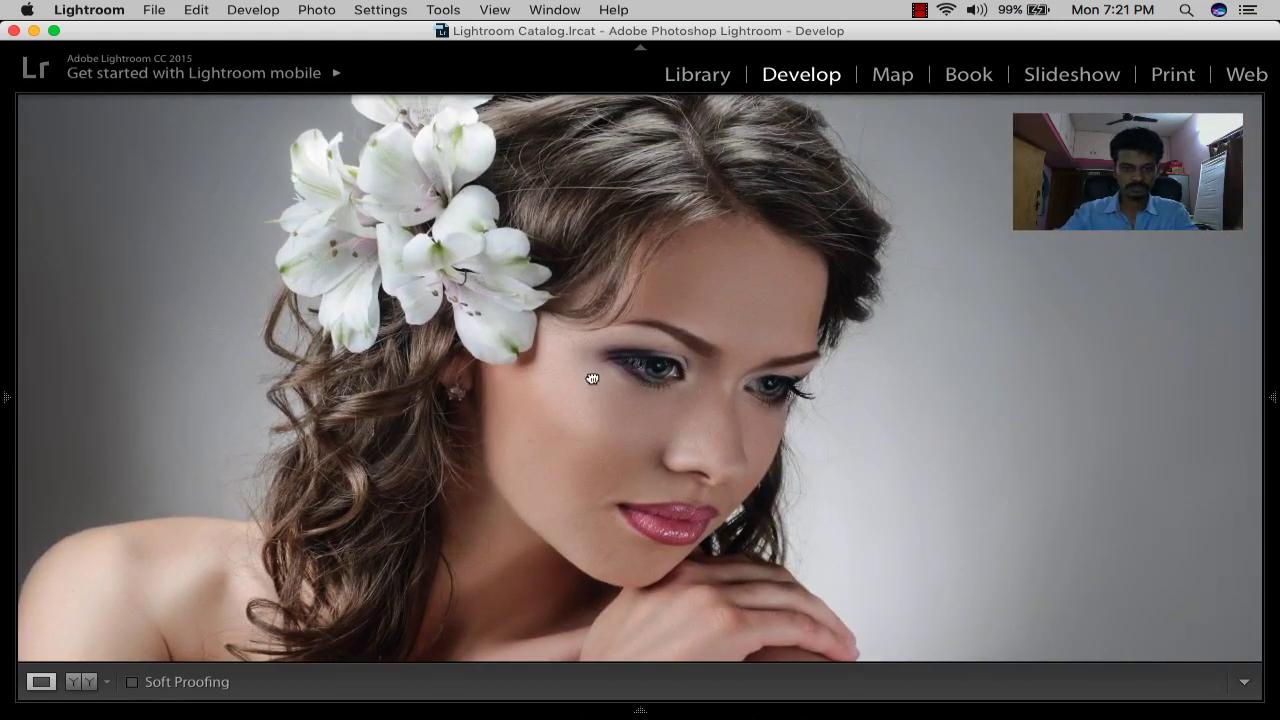
left_click_drag(586, 368, 846, 378)
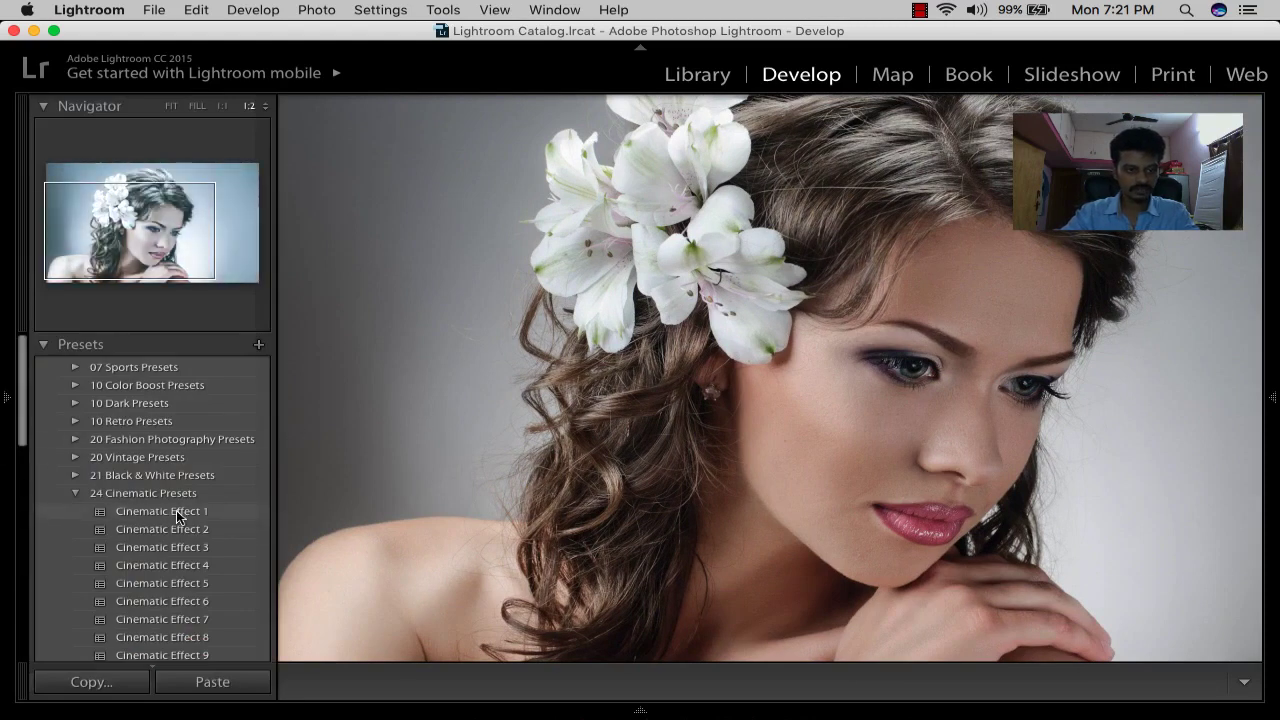
- Try Cinematic Effect 1 through 5, then apply the Free (Lens CleanFX) preset
left_click(174, 511)
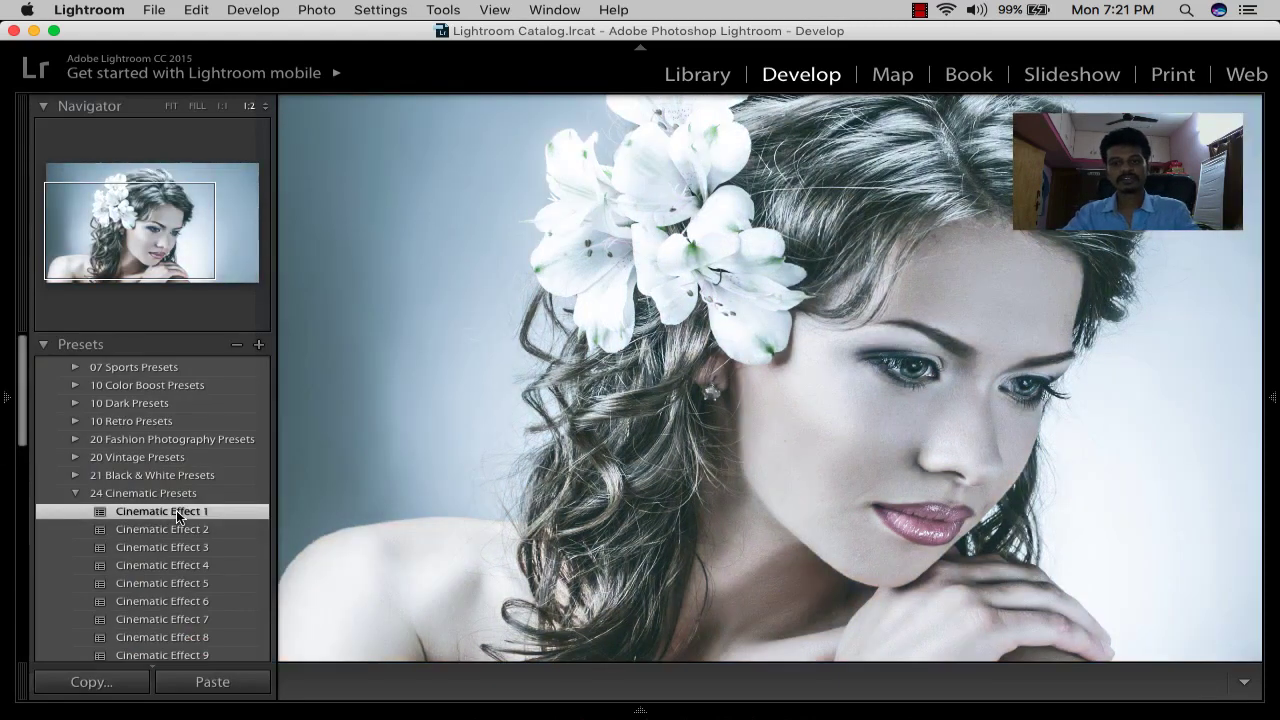
left_click(176, 528)
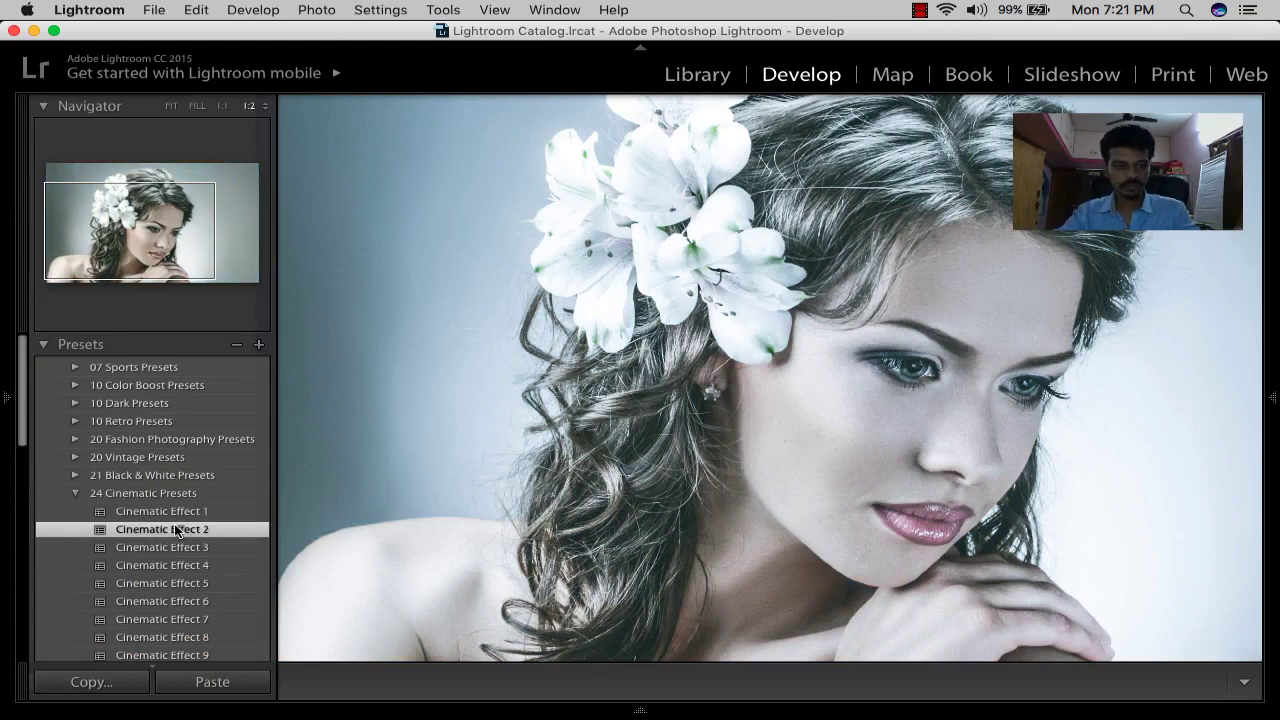
left_click(174, 546)
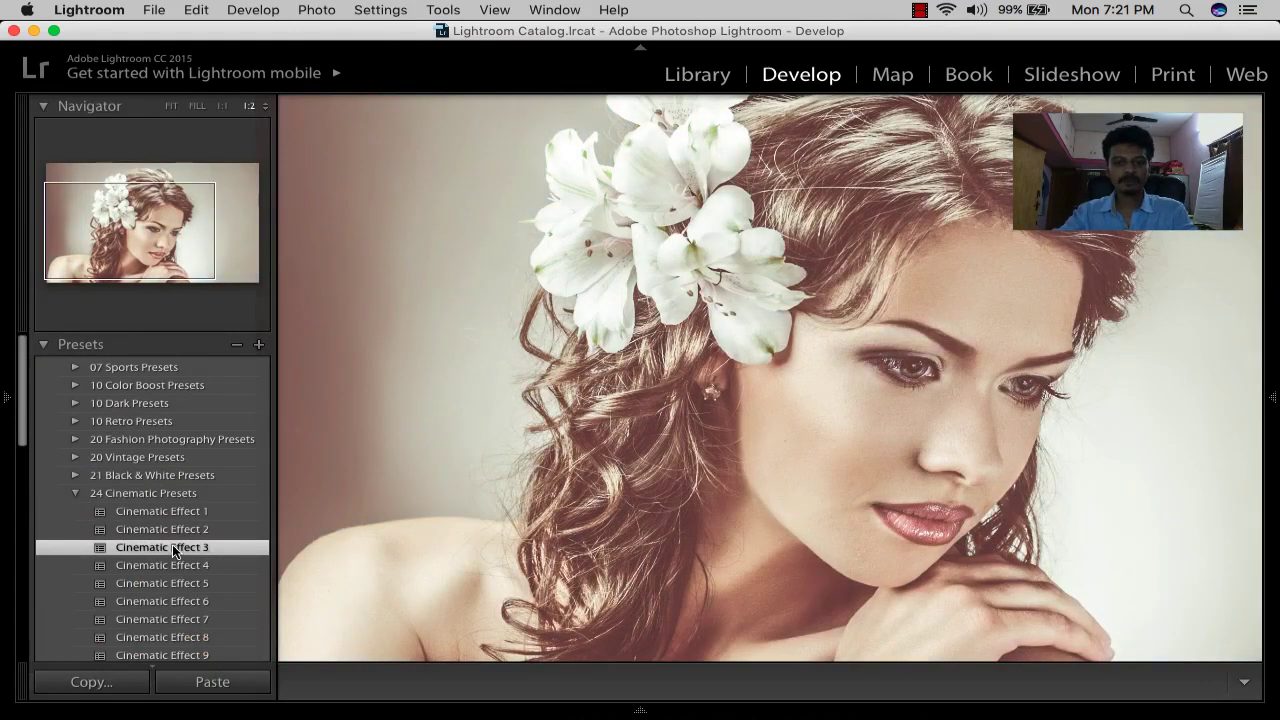
left_click(175, 563)
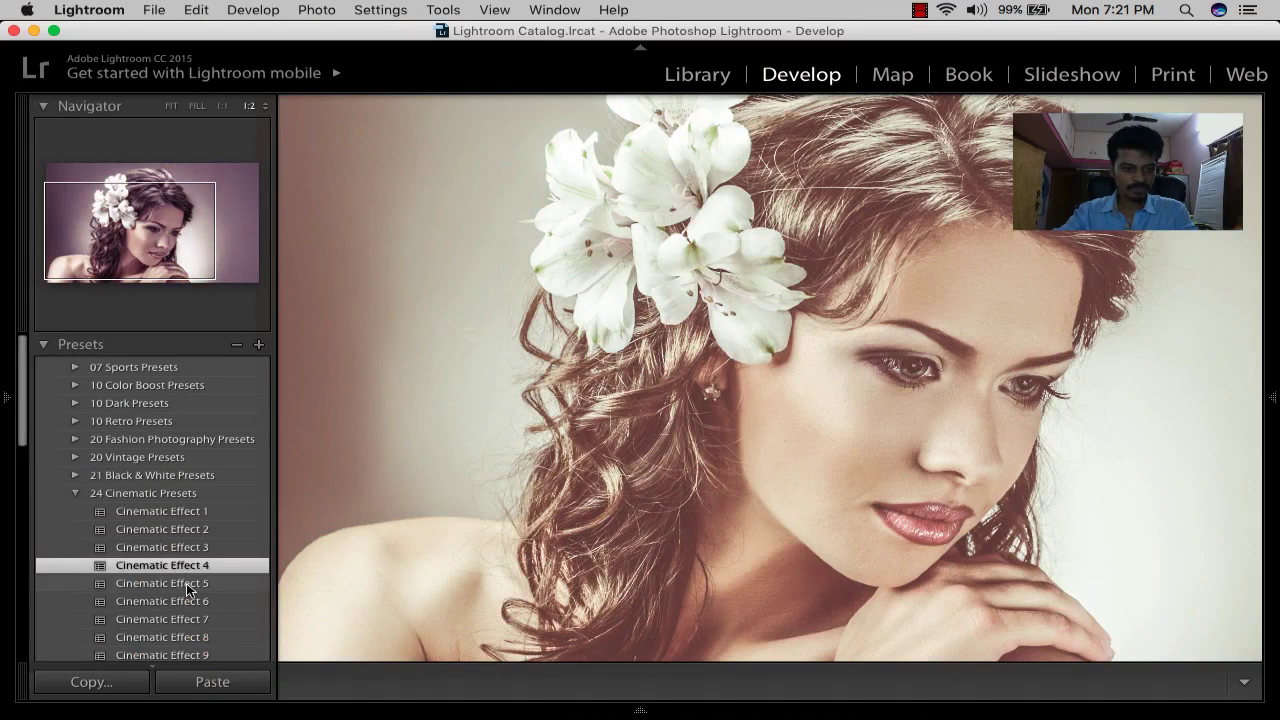
left_click(186, 583)
scroll(186, 585, "down", 3)
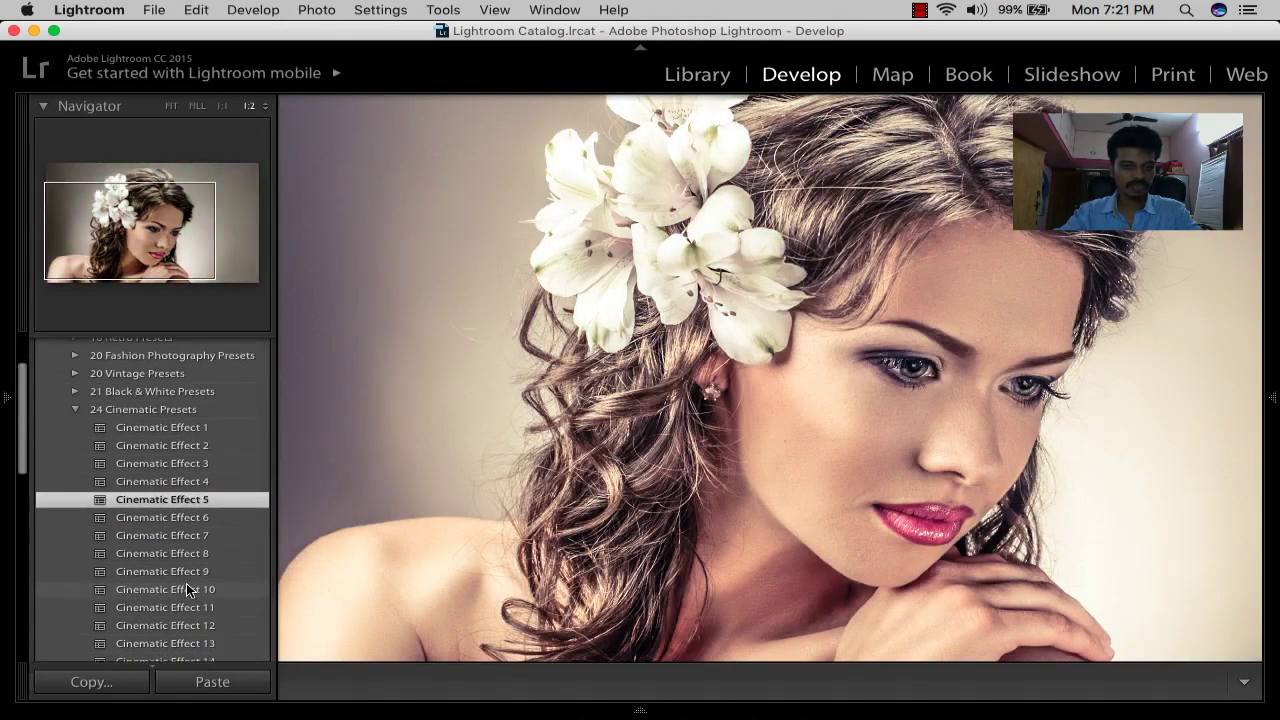
scroll(186, 585, "down", 2)
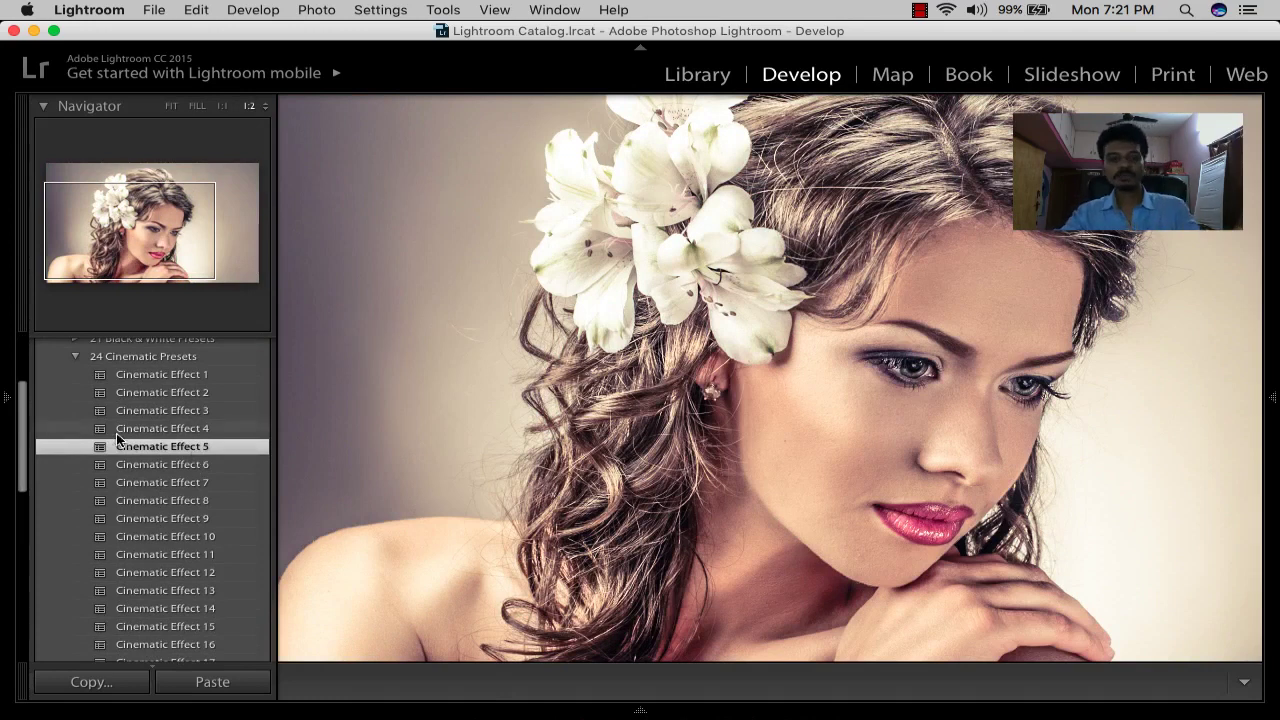
scroll(171, 530, "down", 6)
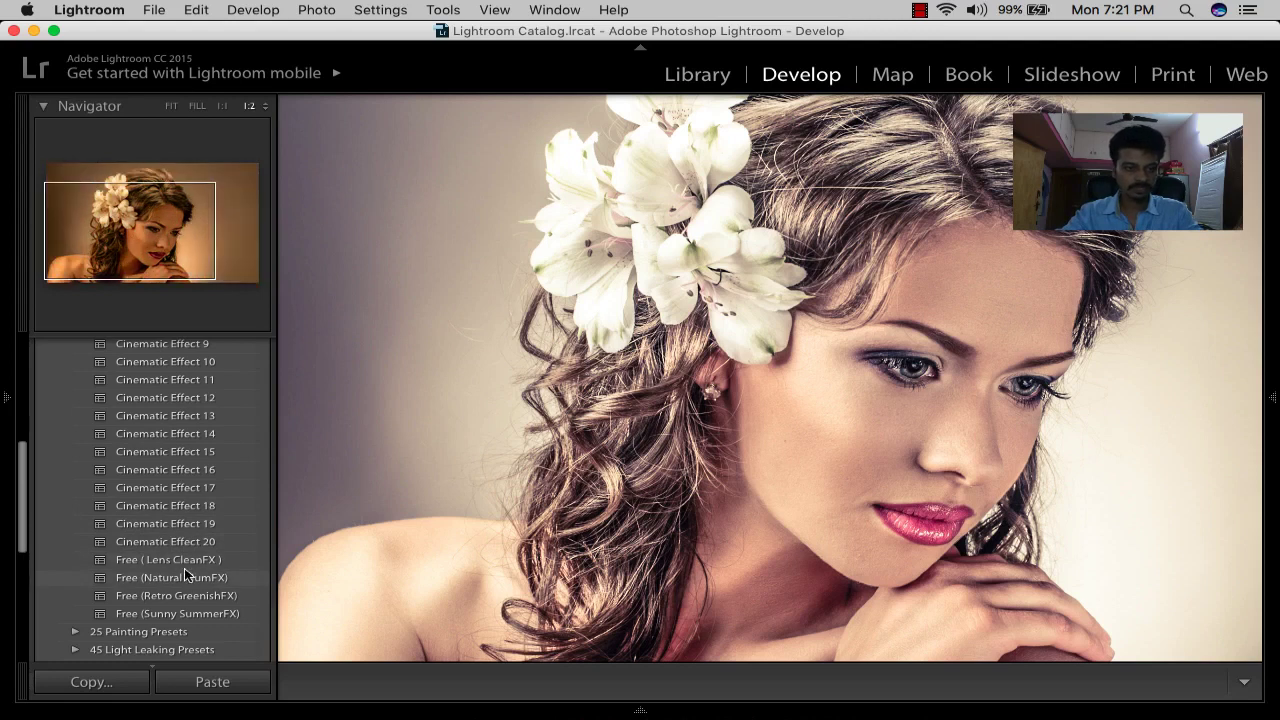
left_click(187, 561)
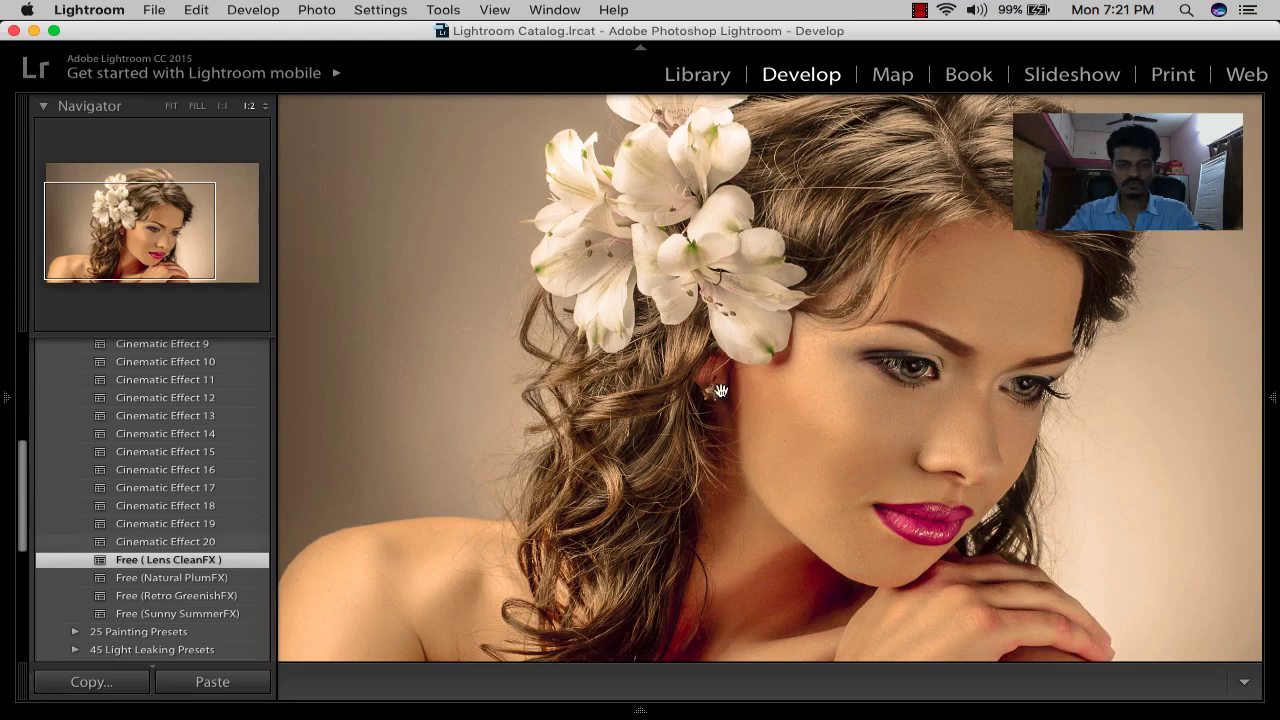
- Hide the left panel, pan the zoomed portrait, and show the Before view
key("Tab")
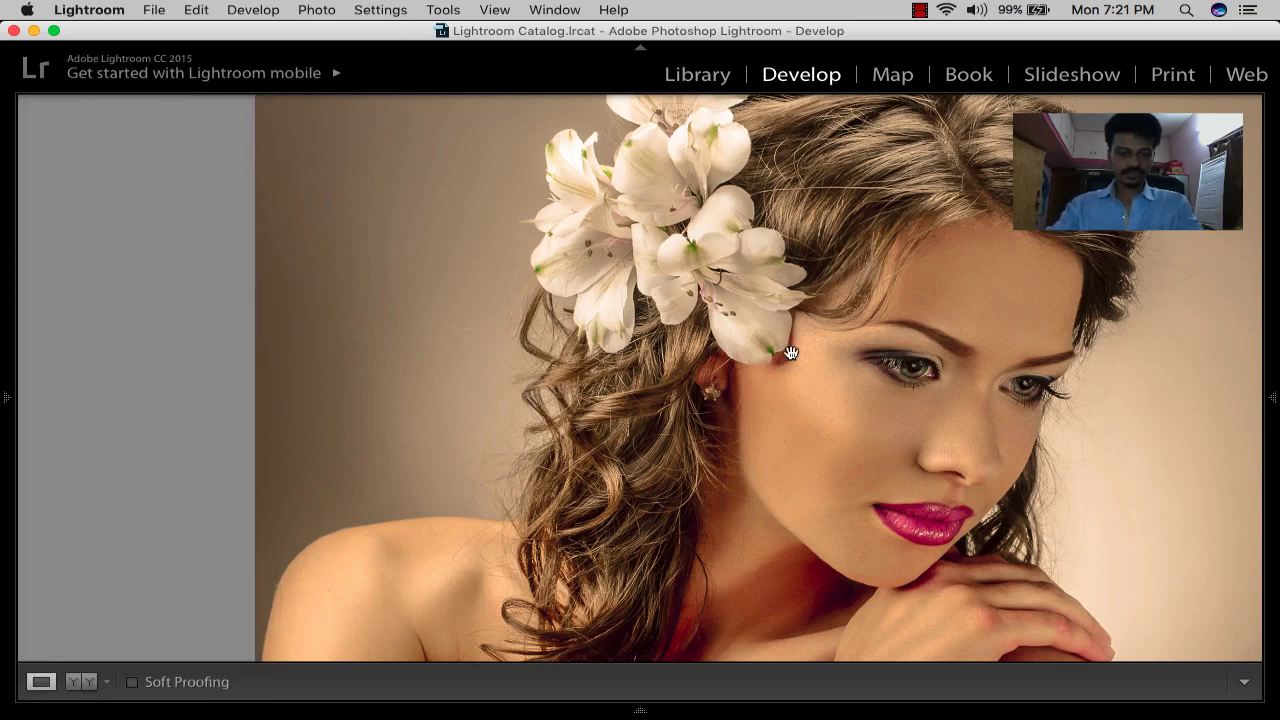
left_click_drag(790, 353, 508, 375)
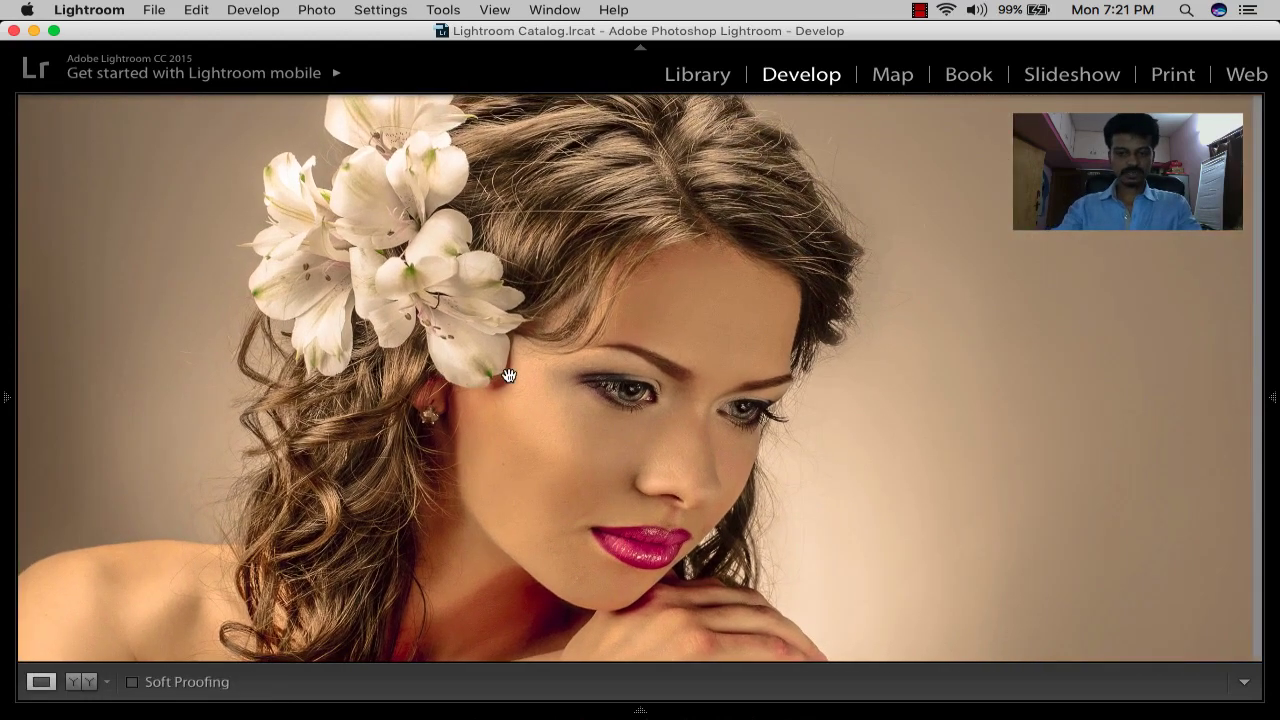
key("backslash")
key("backslash")
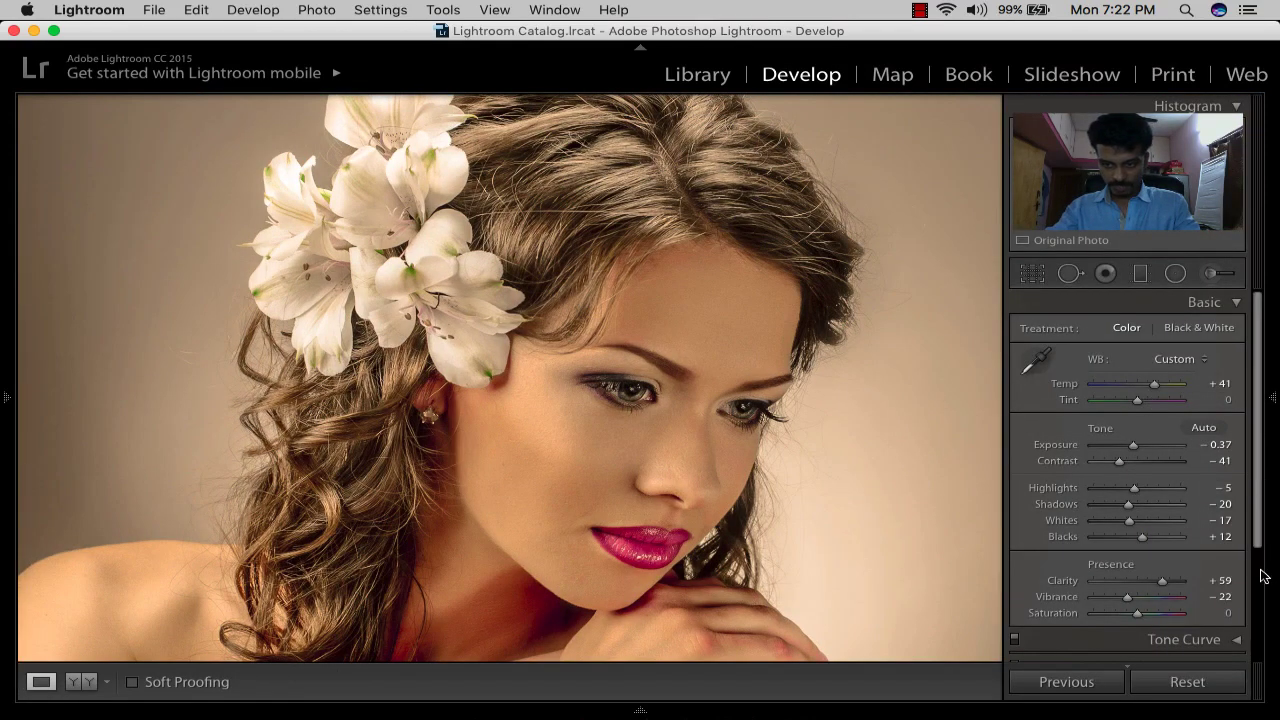
- Lower then raise Clarity to +44 while zooming in on the face
left_click_drag(1161, 578, 1128, 578)
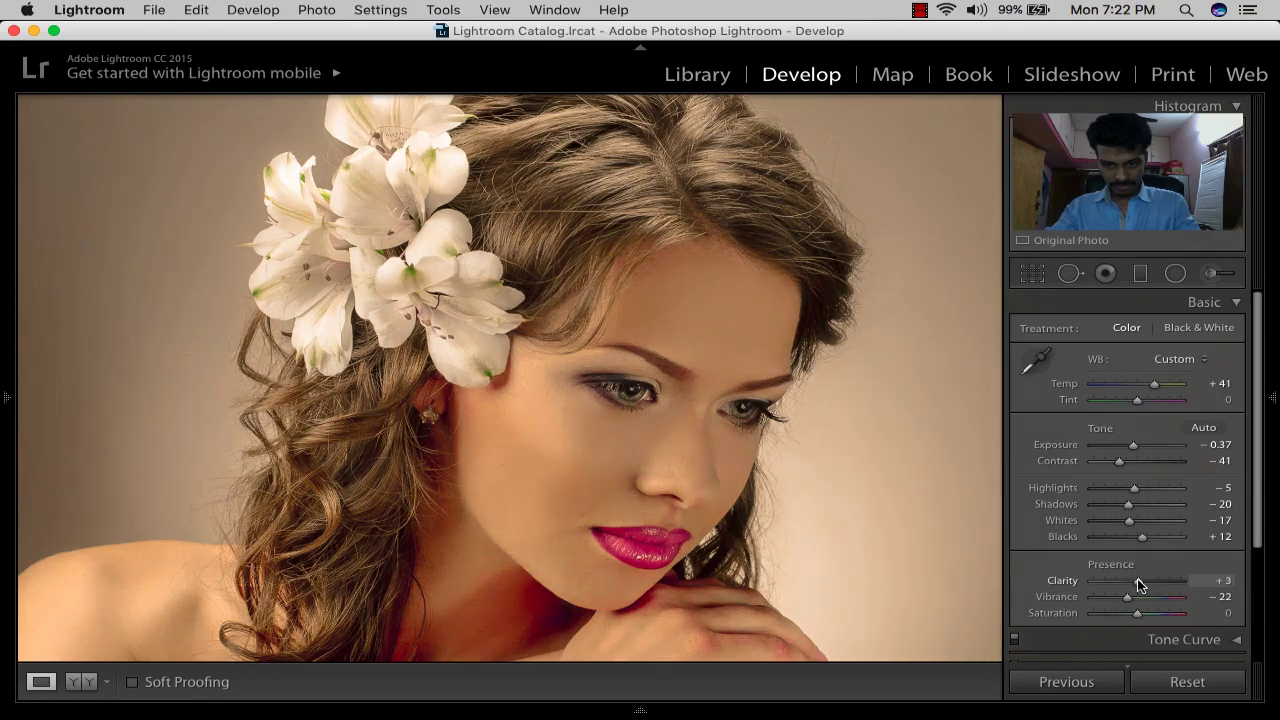
left_click(1123, 578)
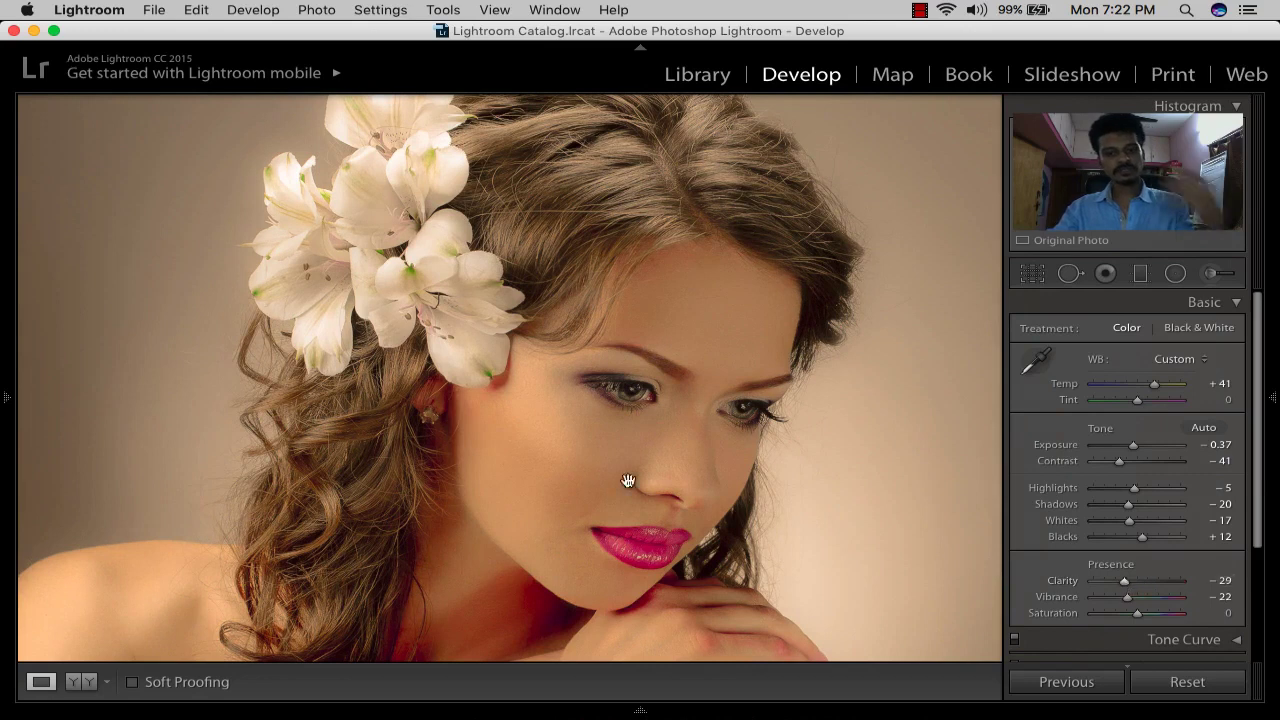
key("Tab")
key("super+equal")
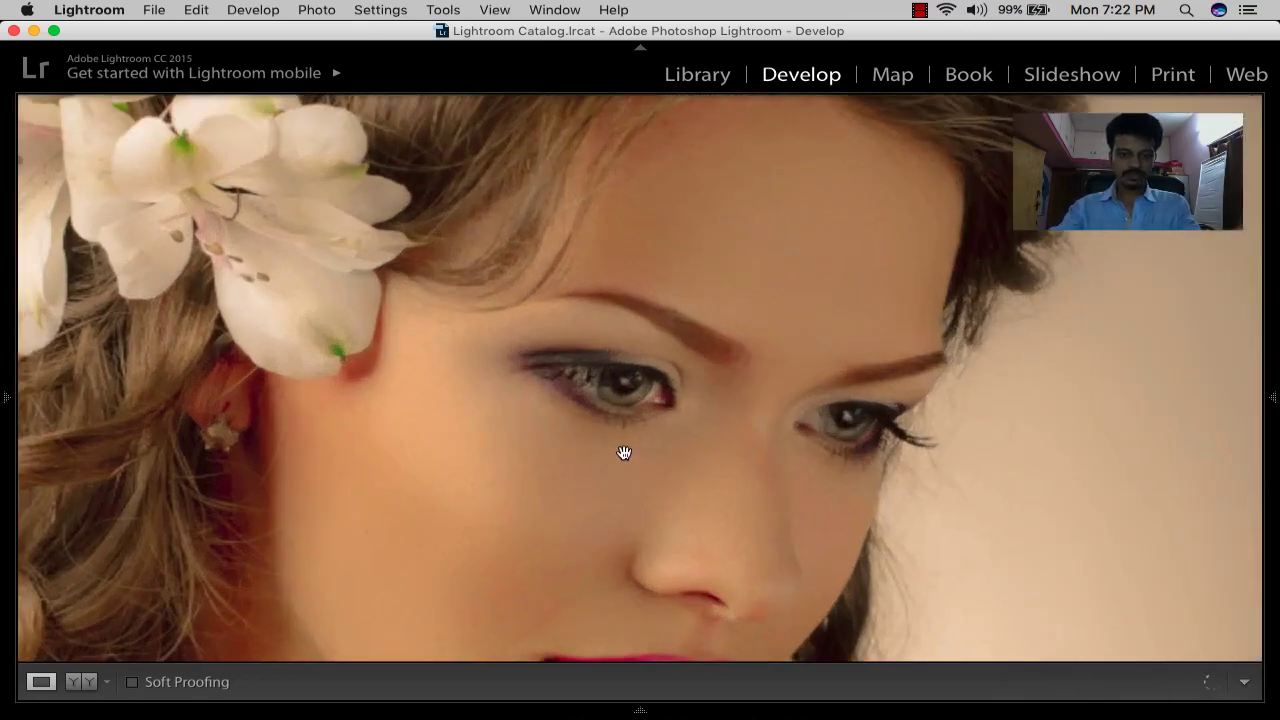
key("super+minus")
key("super+equal")
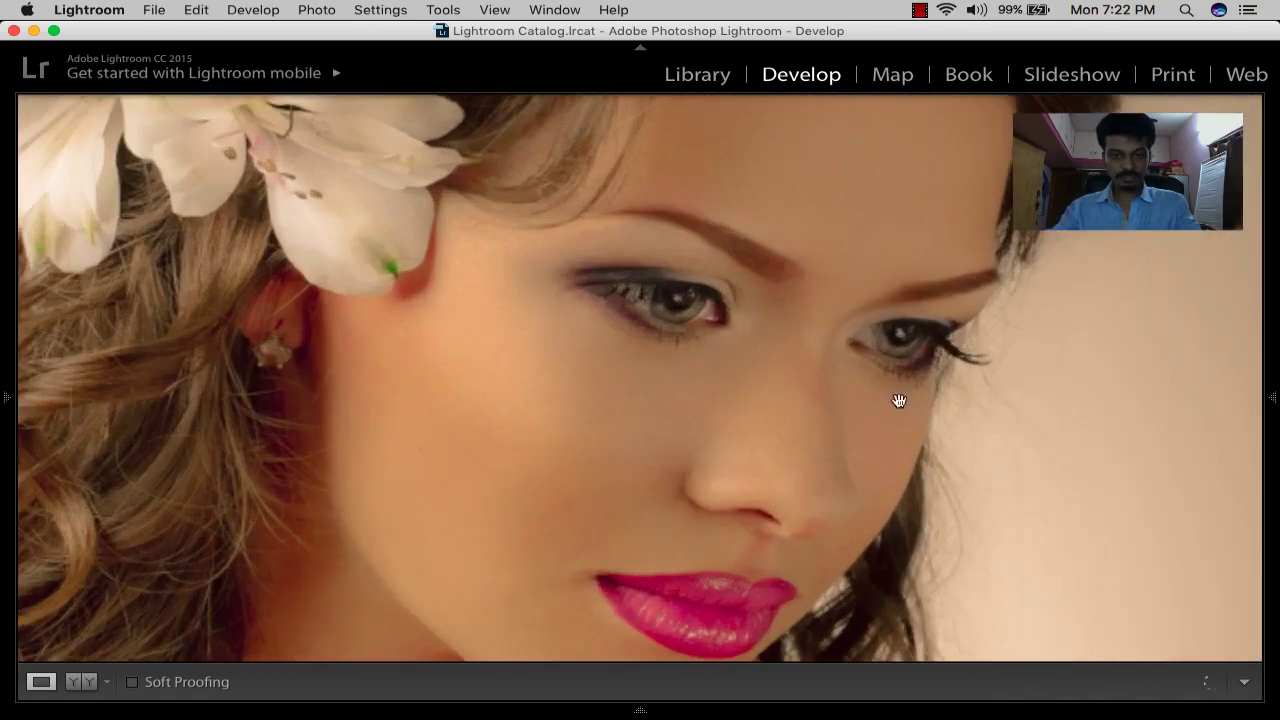
left_click_drag(1124, 580, 1155, 580)
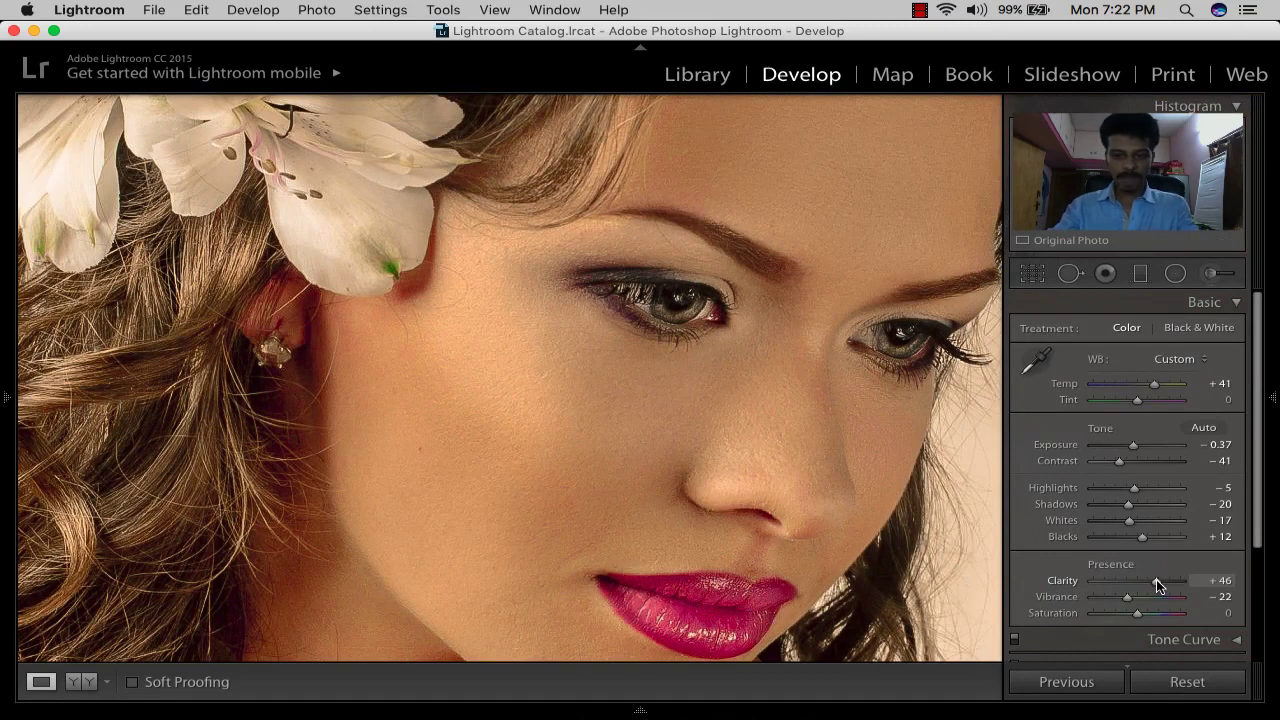
- Reset and raise Highlights to +36, lift Shadows to +14, and lower Temp
double_click(1137, 488)
left_click_drag(1140, 493, 1156, 494)
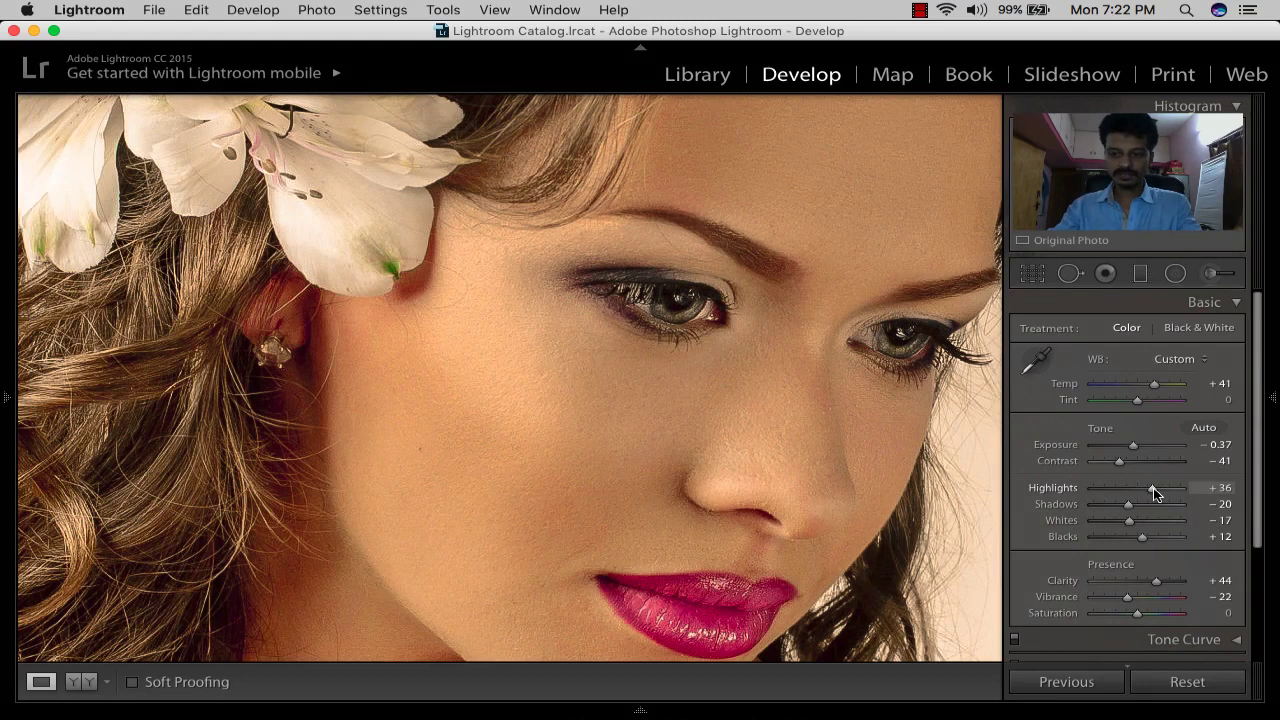
left_click_drag(1129, 504, 1145, 508)
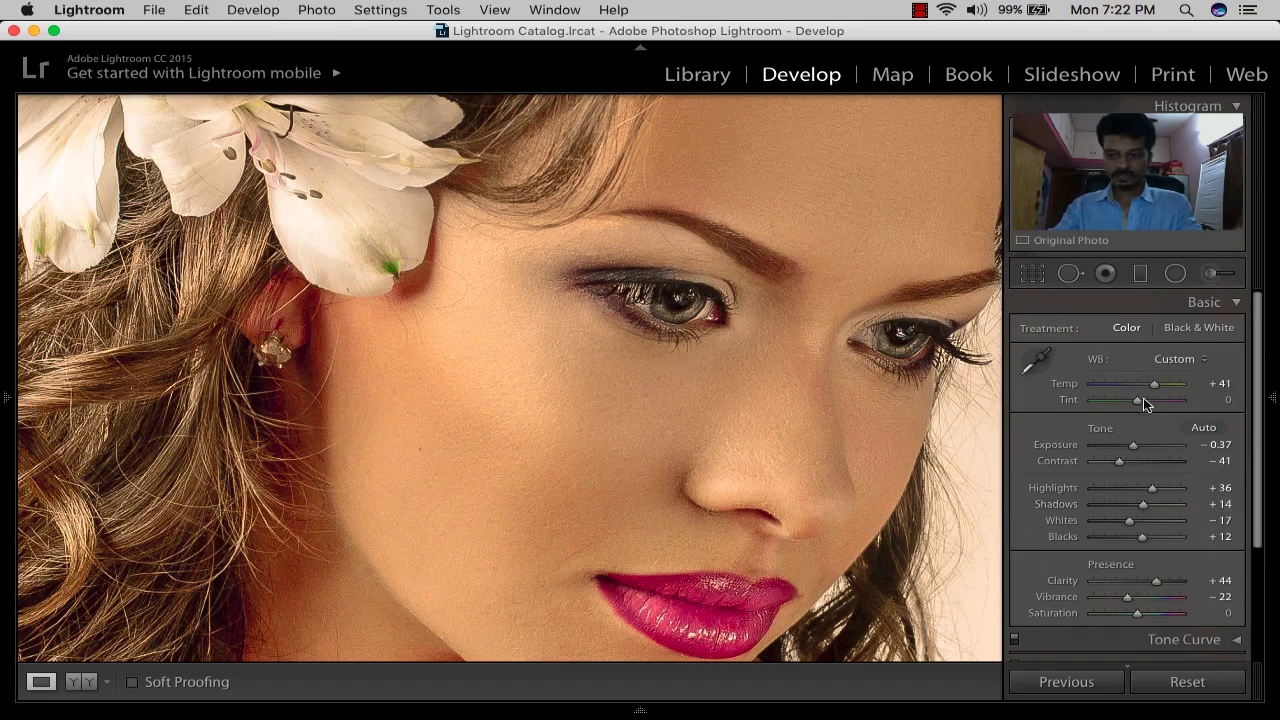
left_click_drag(1150, 389, 1145, 390)
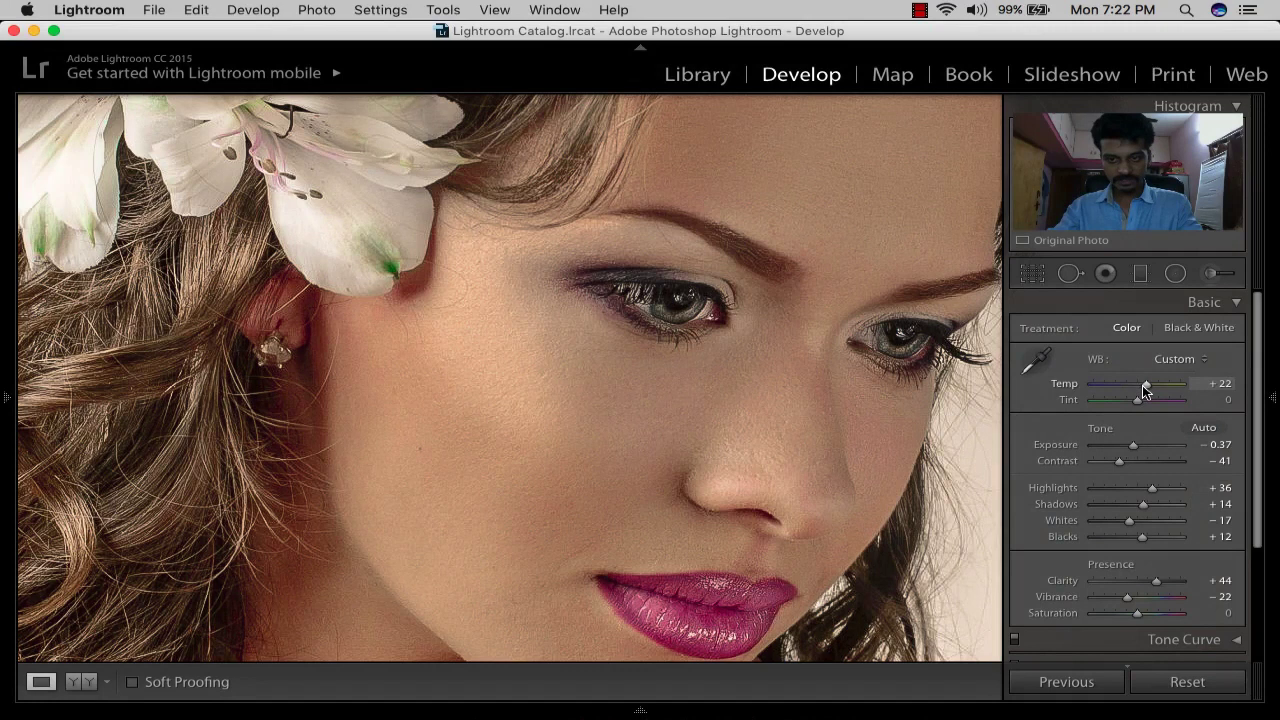
- Warm Temp to +25 and raise Contrast from -41 to a moderate level
key("Tab")
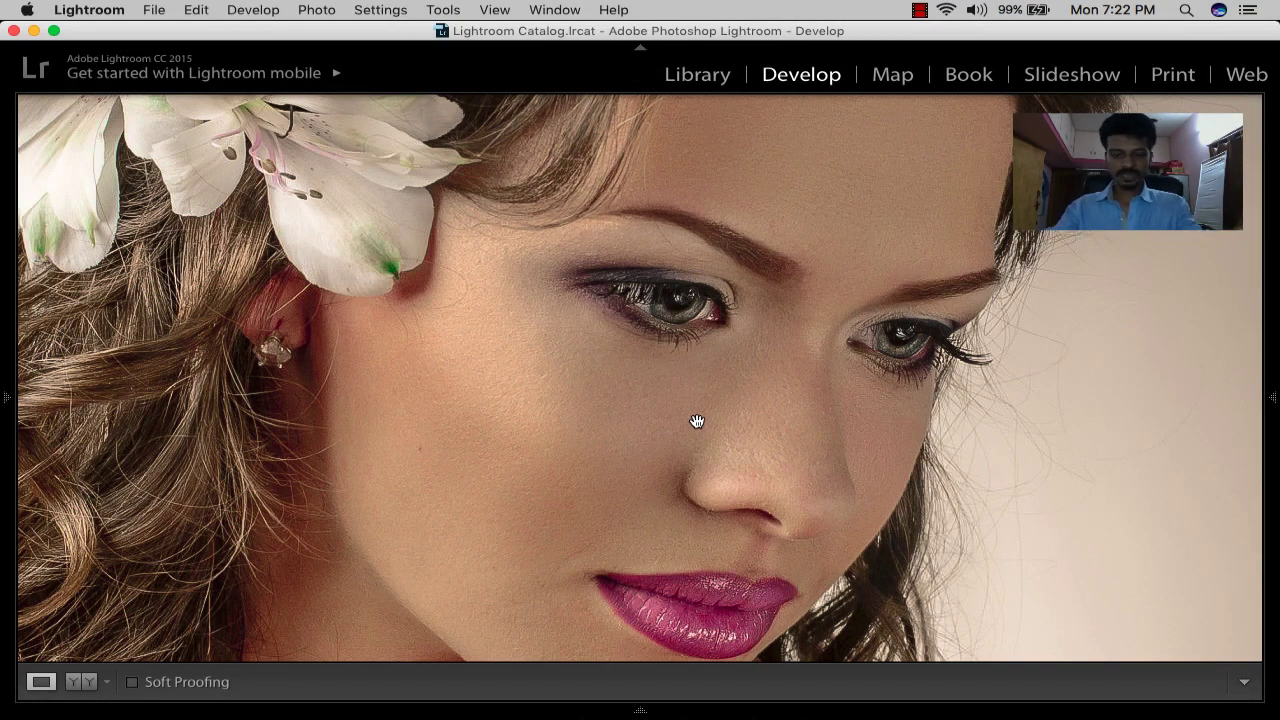
left_click(697, 421)
mouse_move(1274, 400)
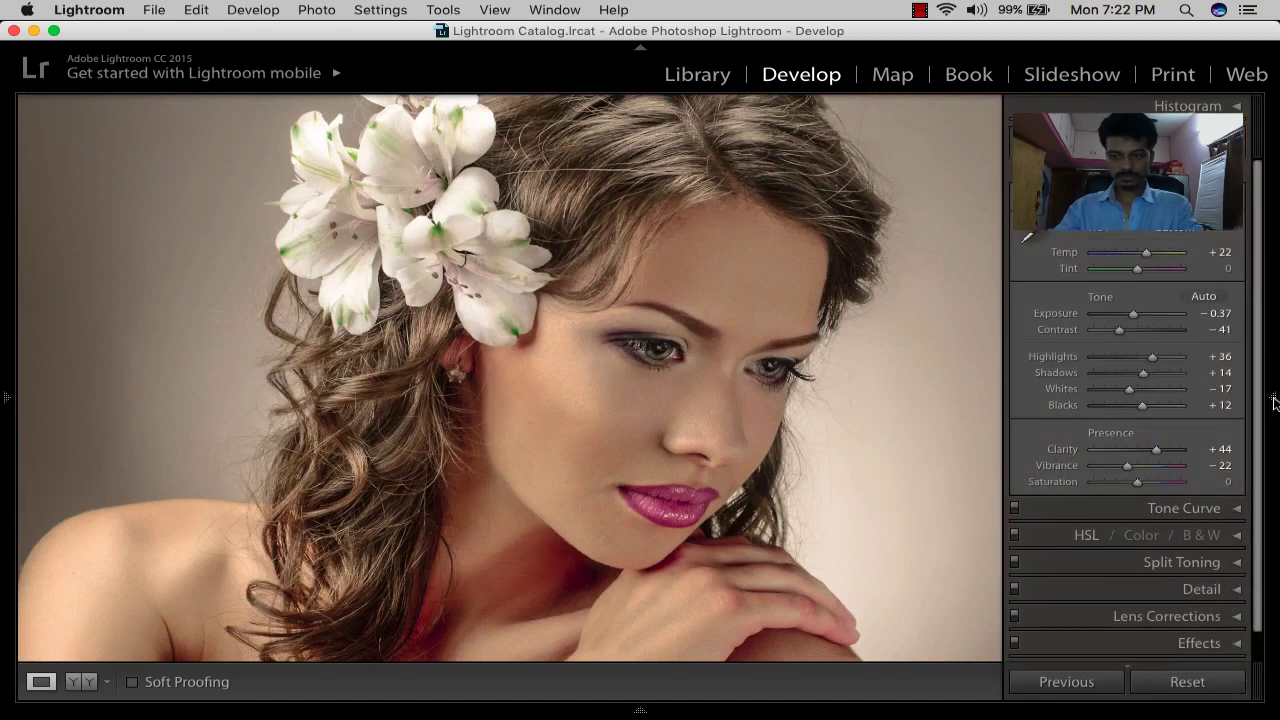
left_click_drag(1147, 254, 1148, 256)
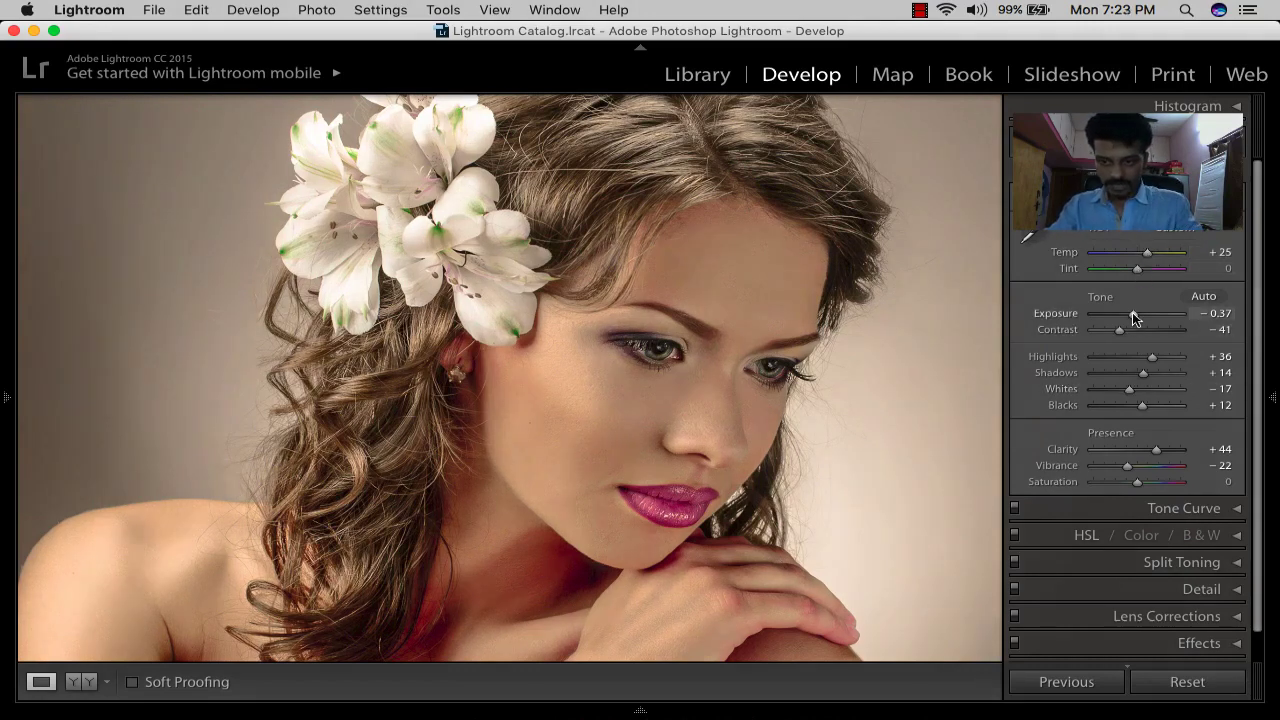
mouse_move(1123, 330)
left_mouse_down()
mouse_move(1170, 333)
mouse_move(1133, 332)
mouse_move(1158, 332)
left_mouse_up()
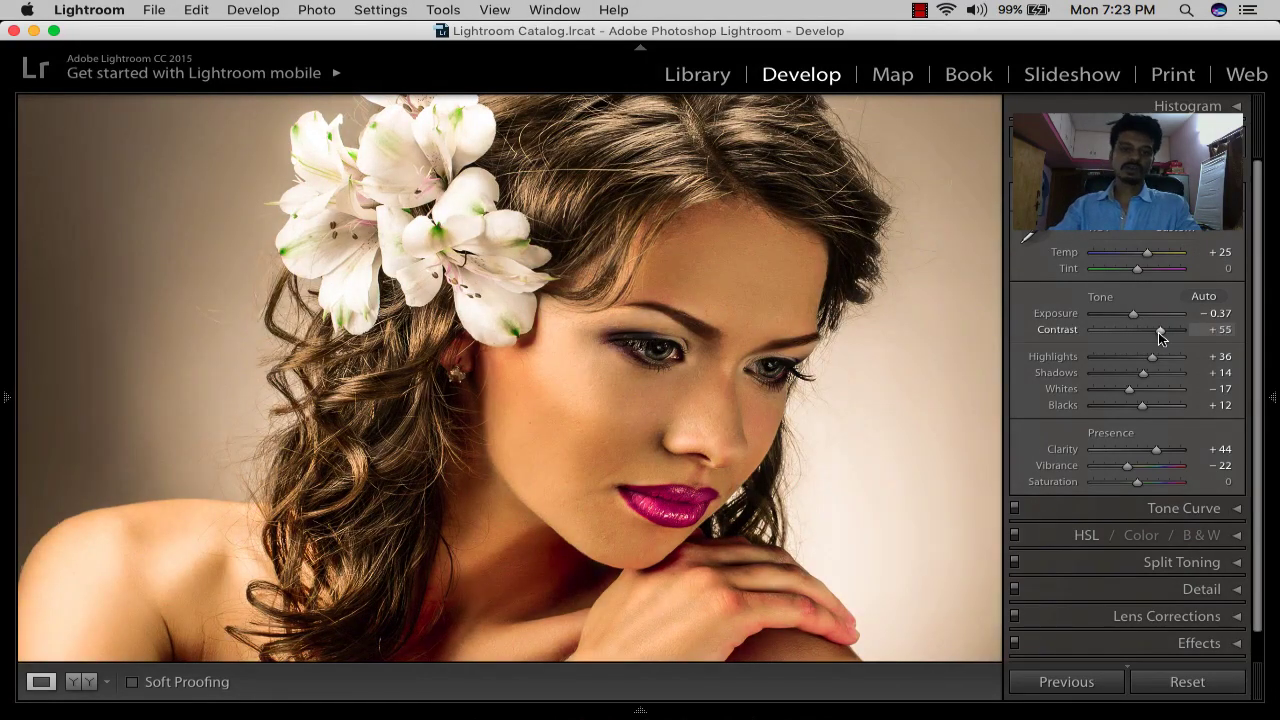
left_click_drag(1158, 332, 1121, 332)
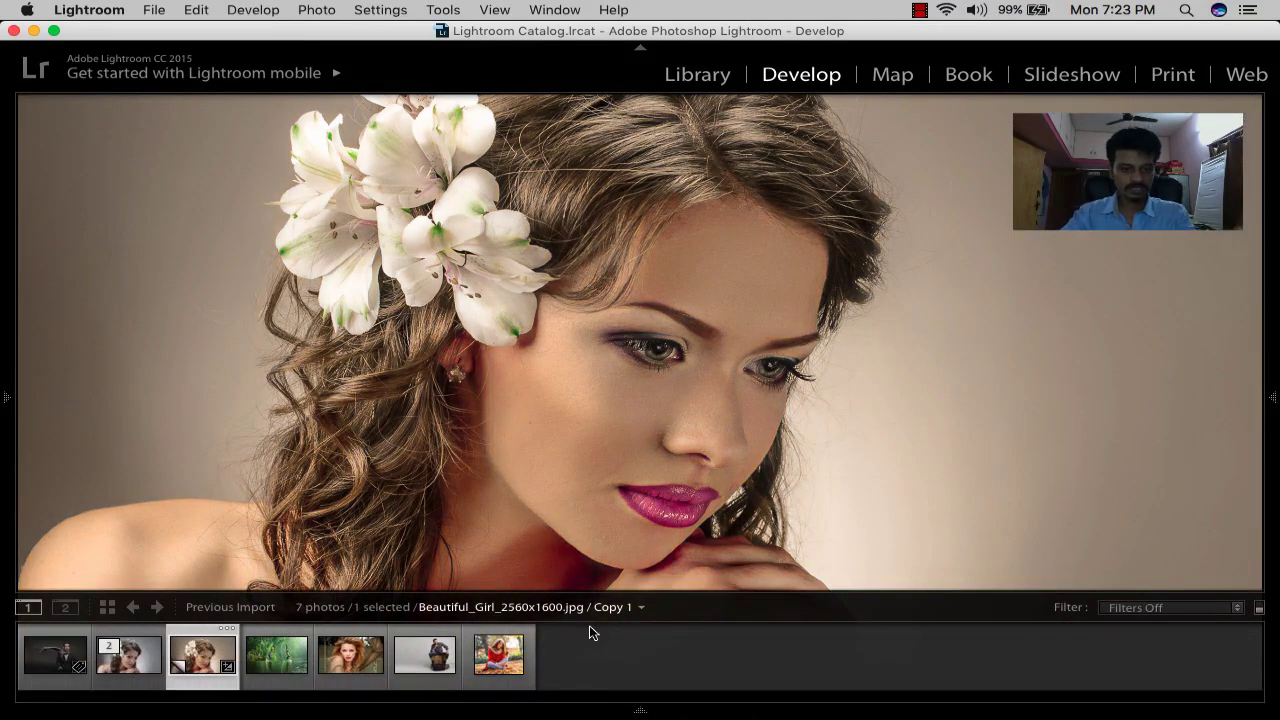
- Toggle Before/After on the portrait, then open the jungle-river photo of the two boys
key("backslash")
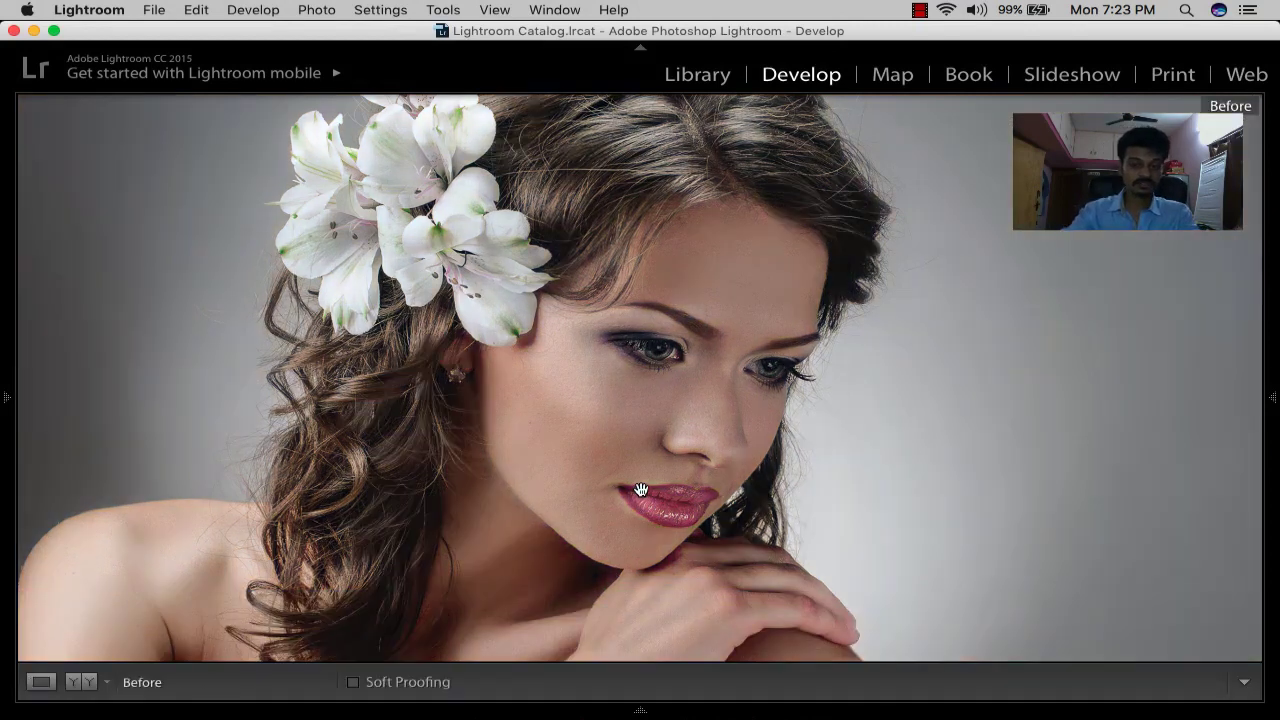
key("backslash")
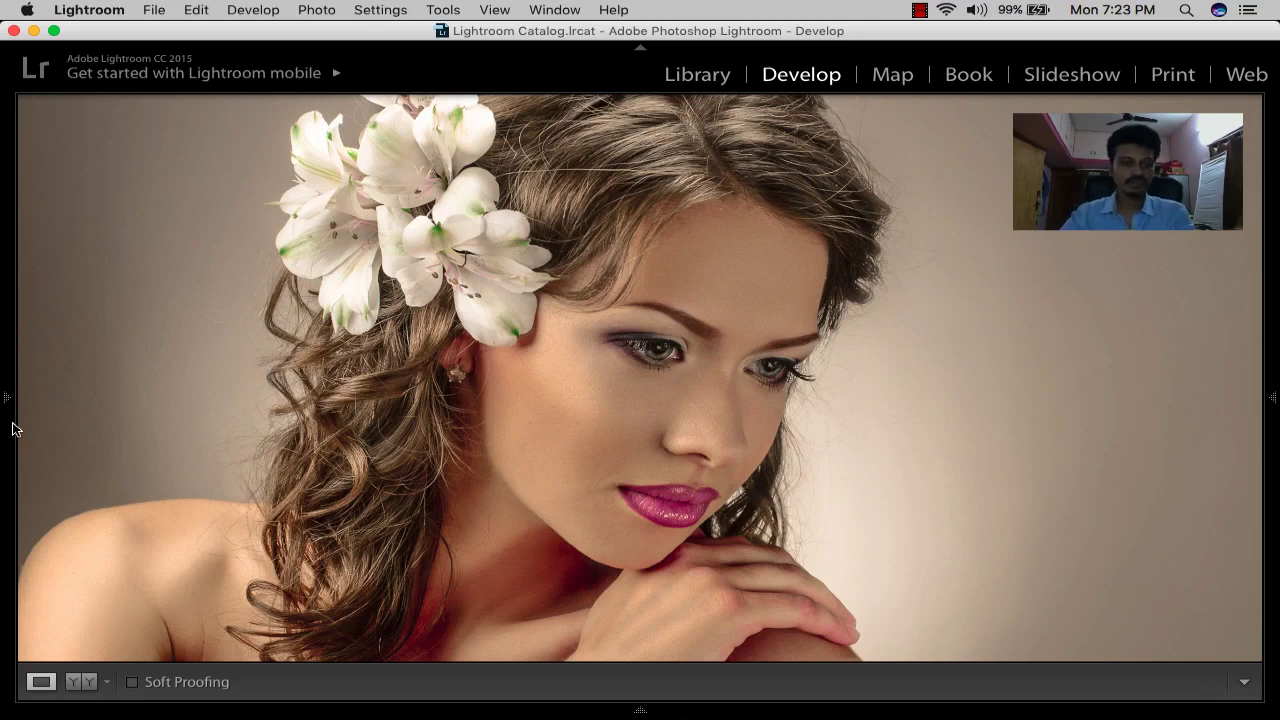
left_click(280, 655)
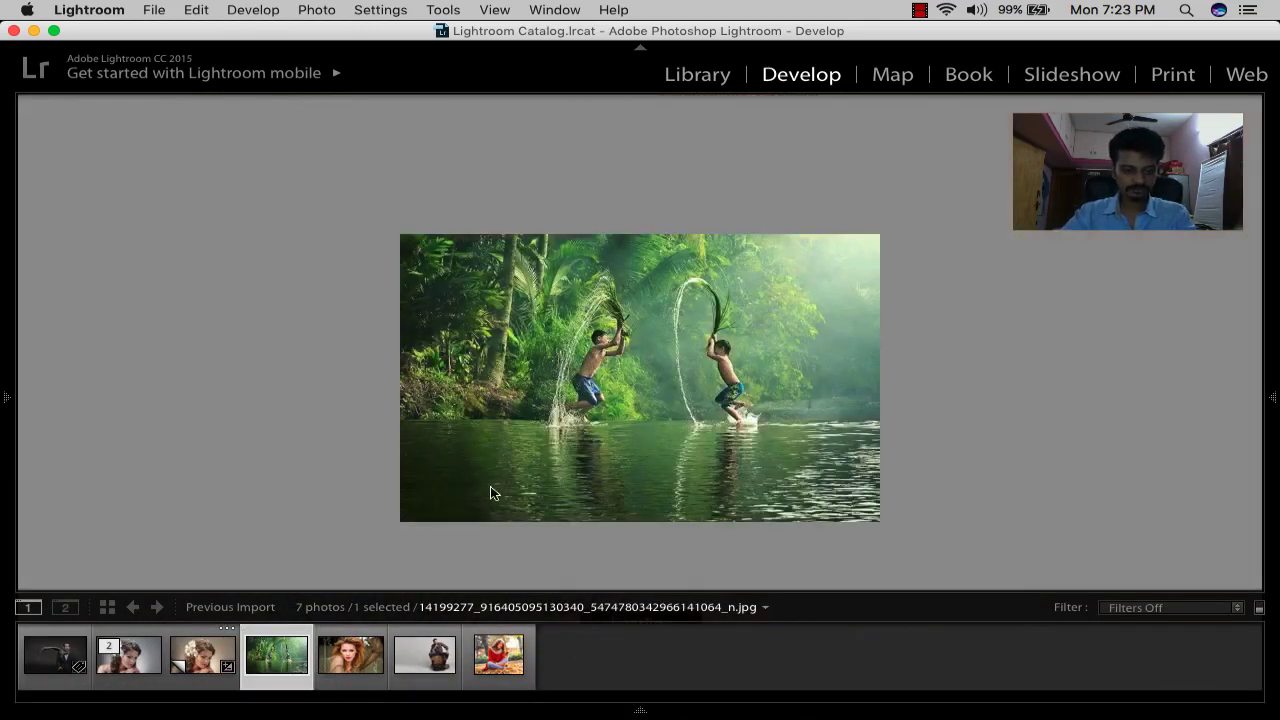
- Show the Presets panel, collapse 24 Cinematic Presets, and scroll the list to the top
key("F6")
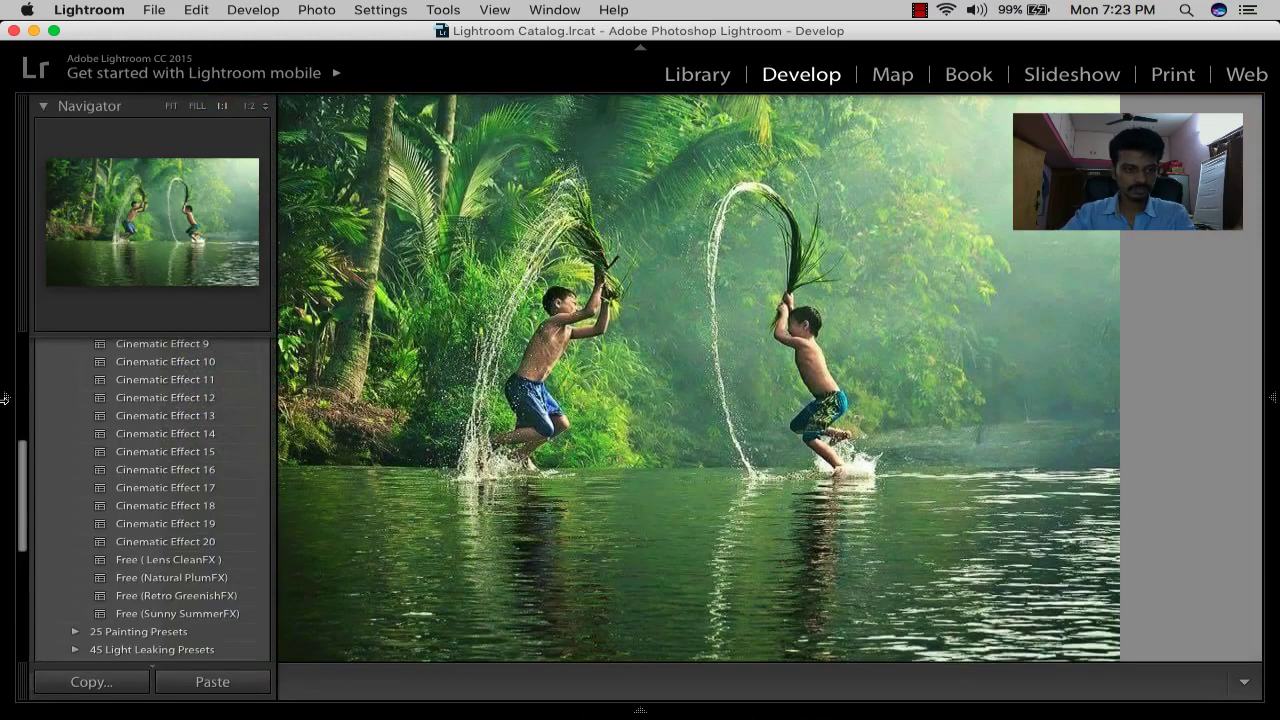
scroll(117, 414, "up", 2)
scroll(117, 414, "up", 3)
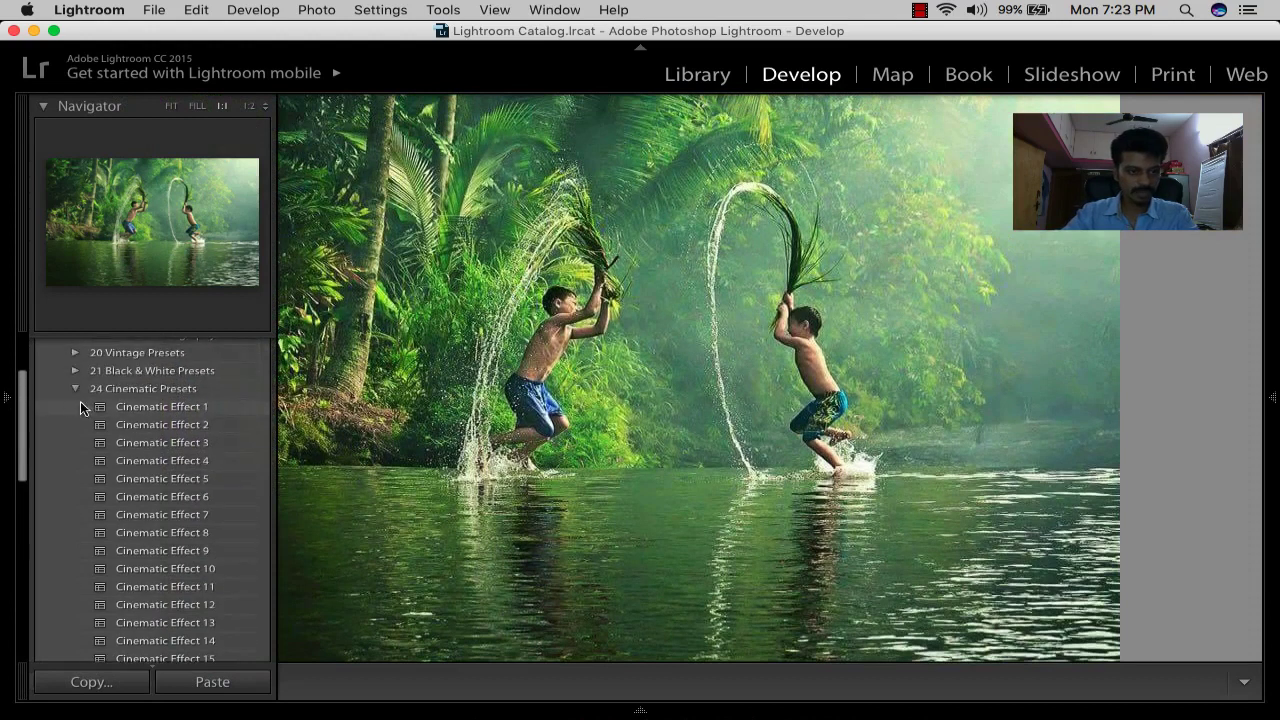
left_click(77, 389)
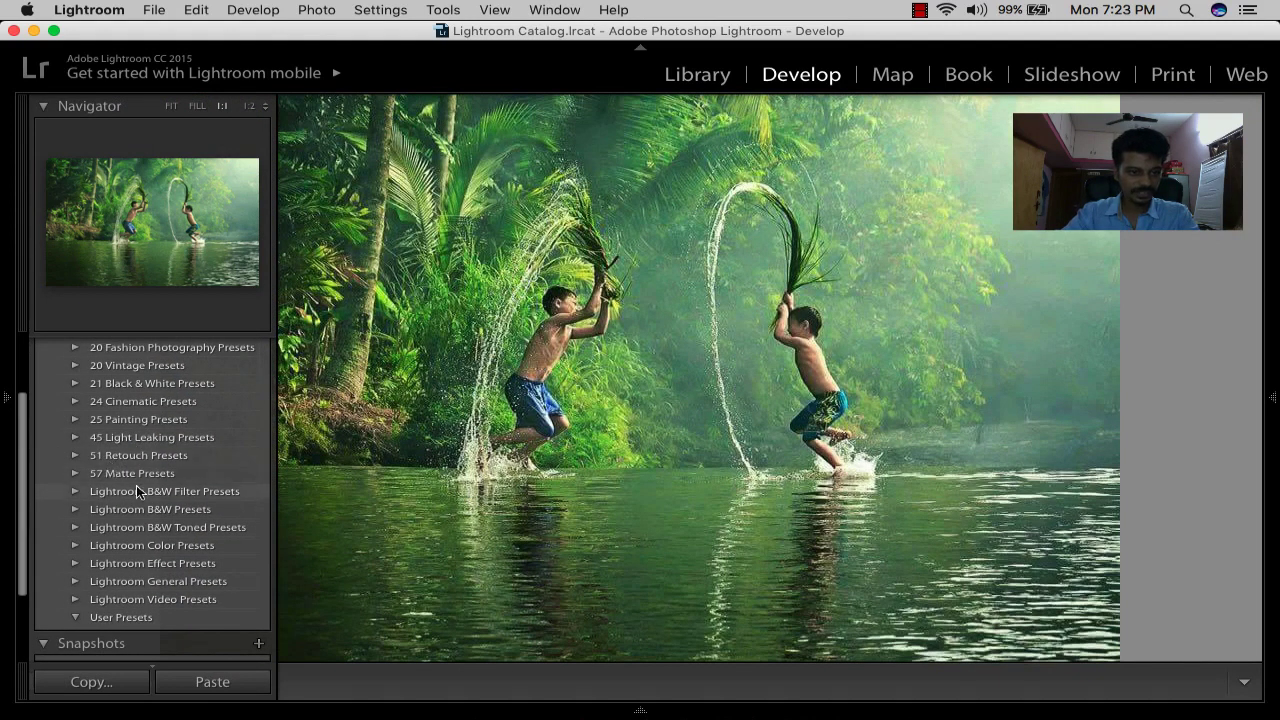
scroll(126, 514, "up", 1)
scroll(126, 514, "up", 1)
scroll(126, 514, "up", 2)
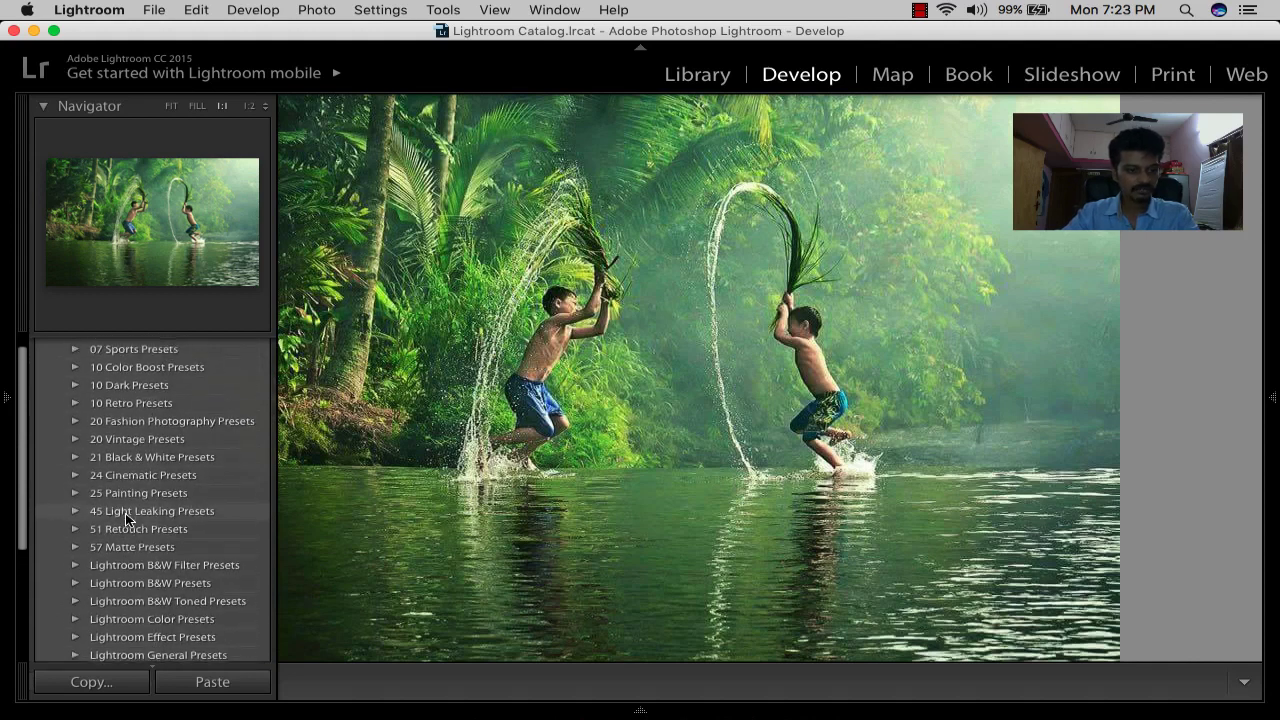
scroll(125, 513, "up", 1)
right_click(104, 465)
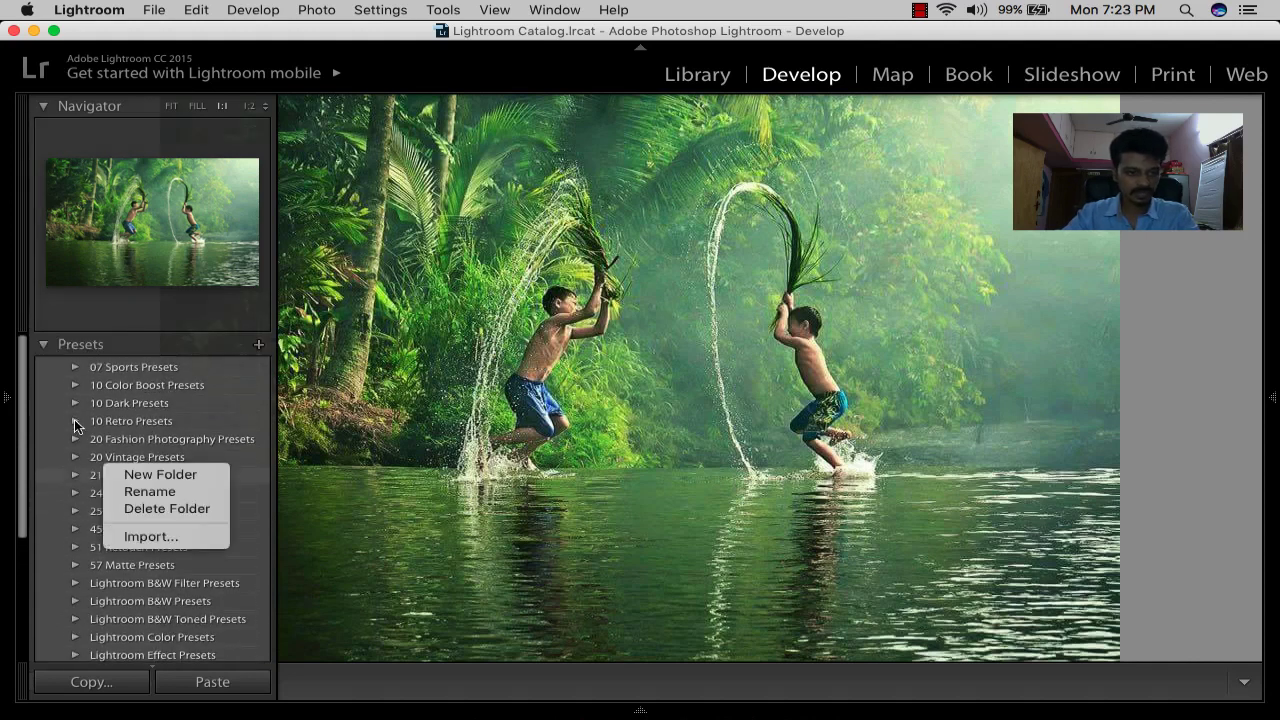
left_click(107, 404)
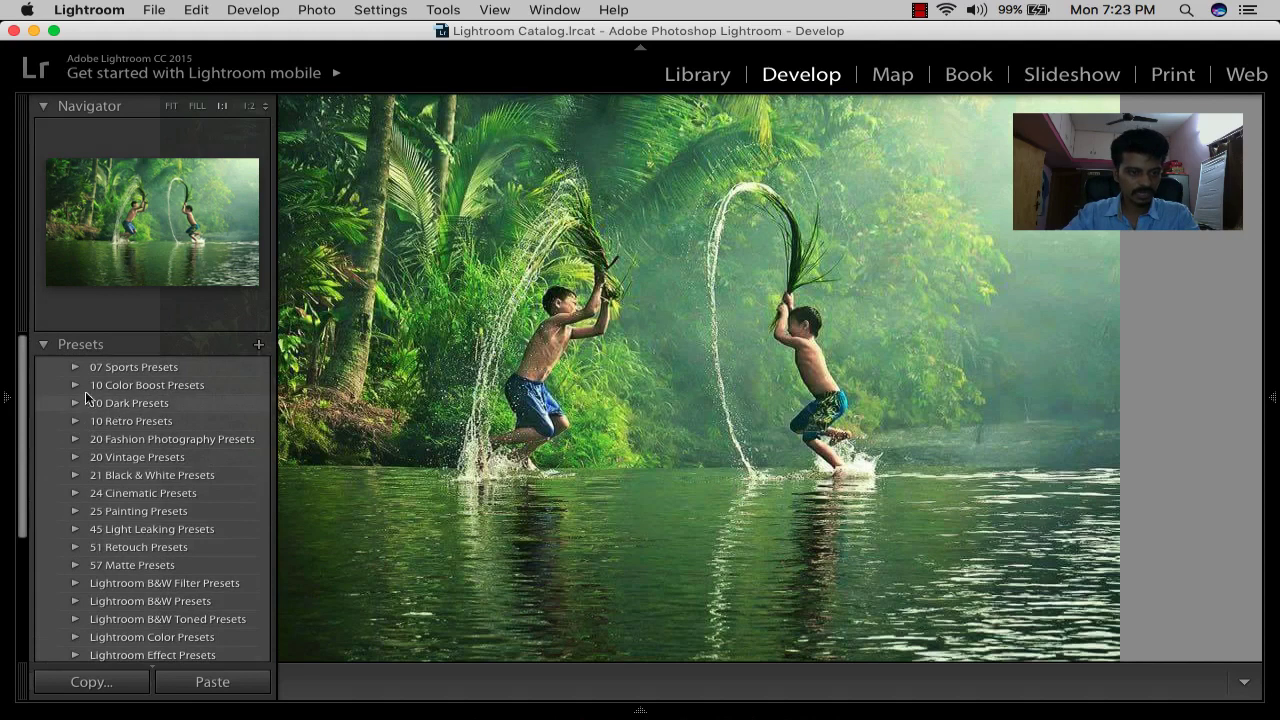
- Try the 10 Color Boost presets, from Alien Matrixs to Met New Vintage, then collapse that folder
left_click(95, 385)
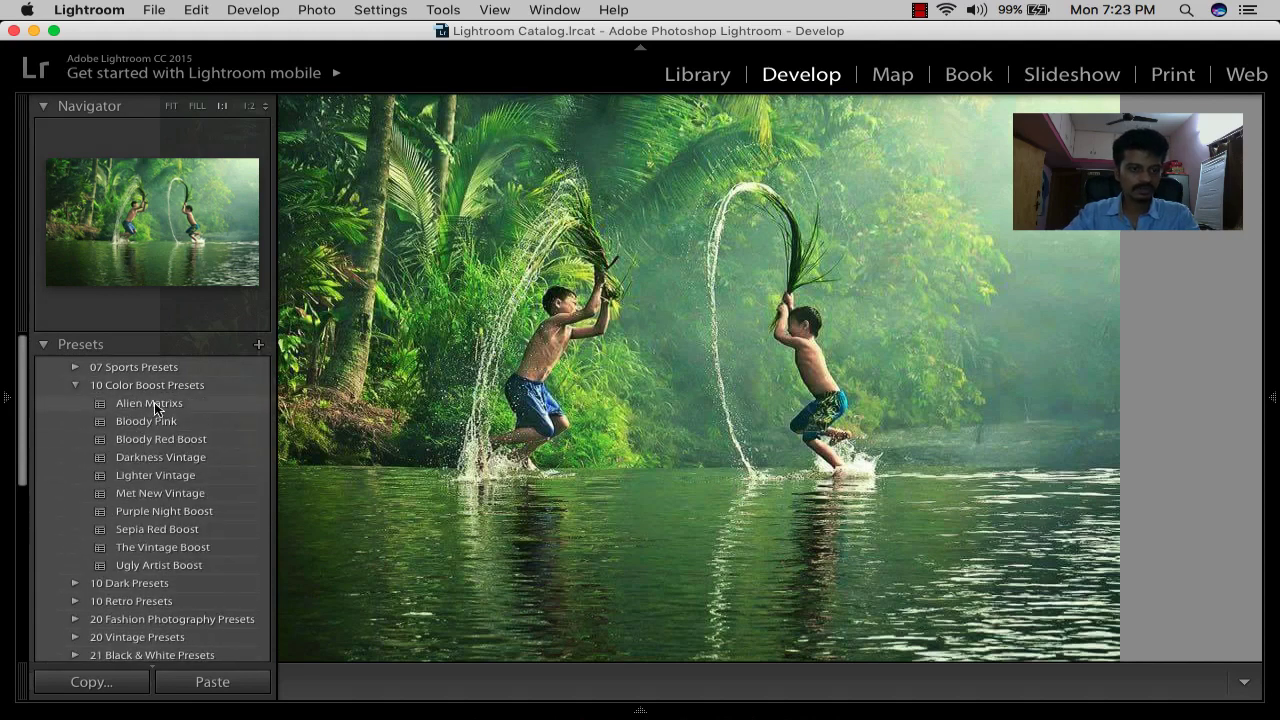
left_click(155, 404)
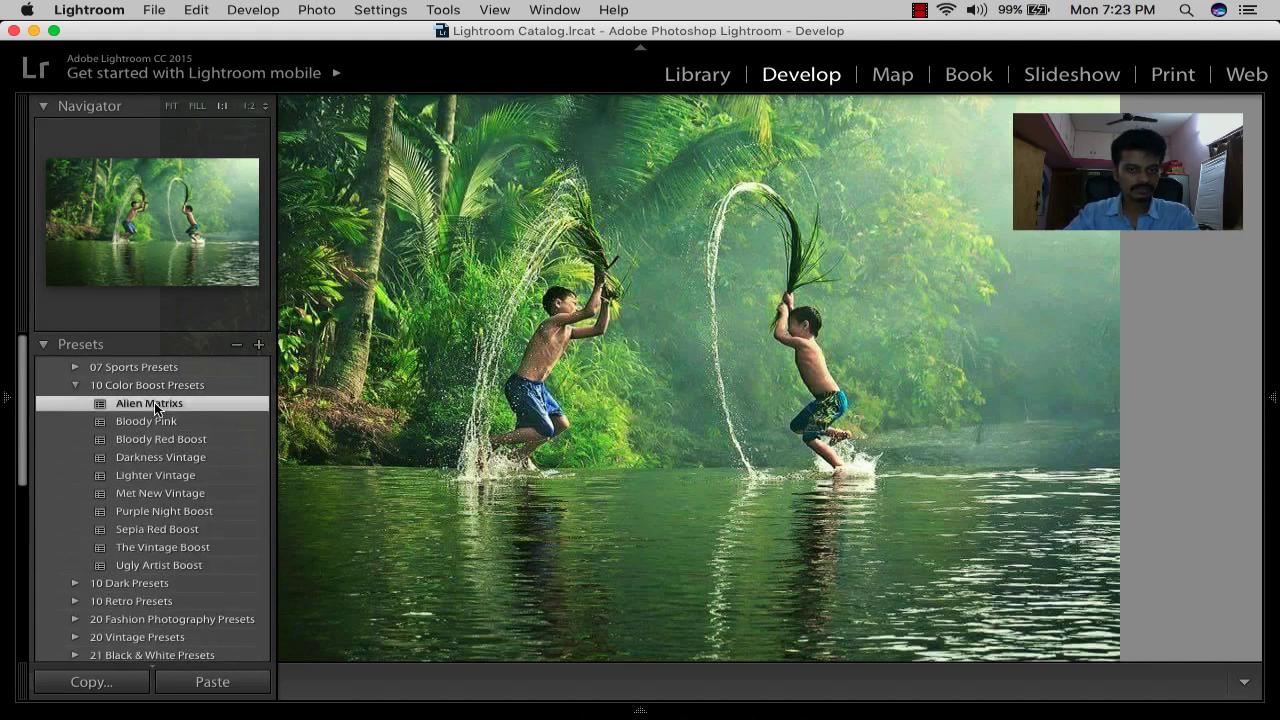
left_click(160, 421)
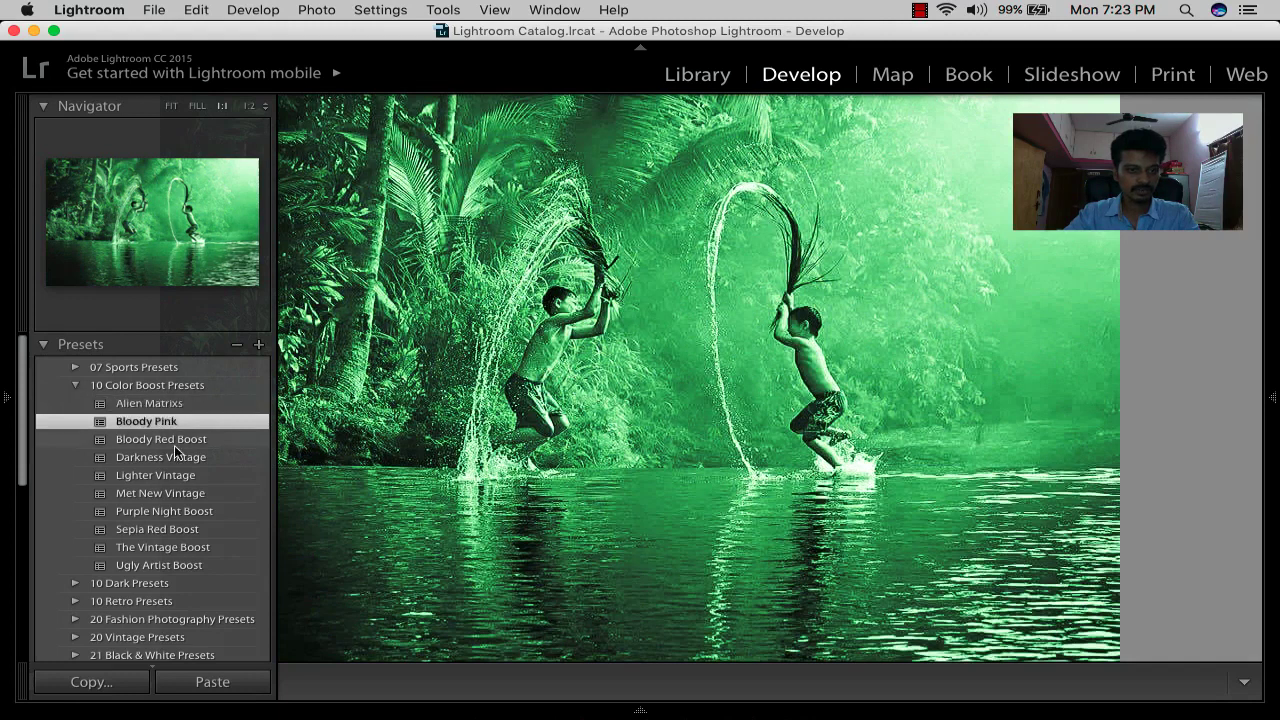
left_click(187, 440)
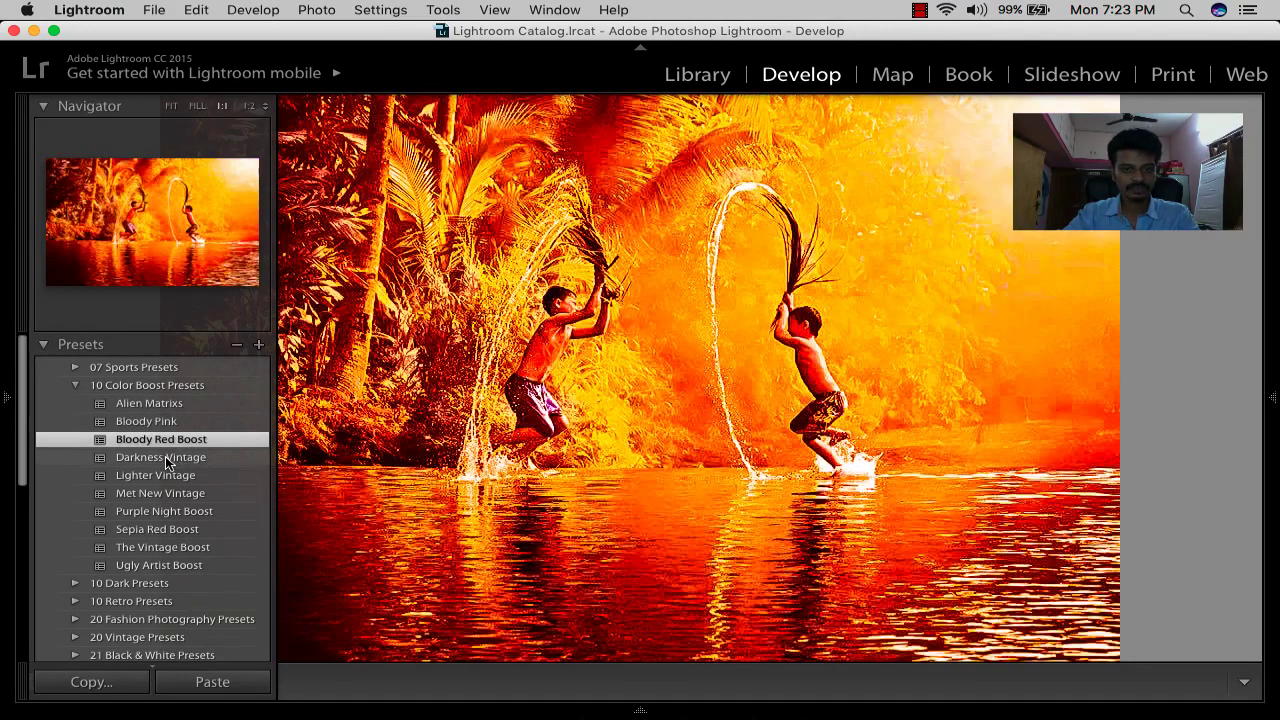
left_click(167, 462)
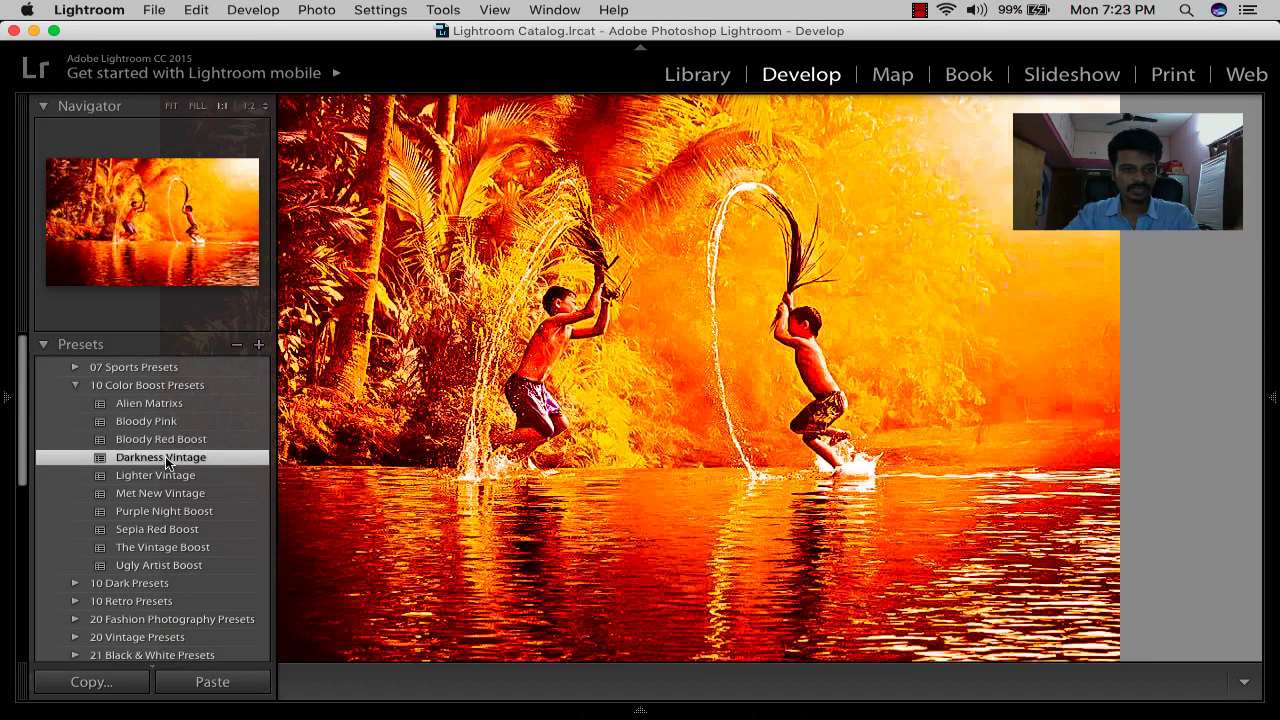
left_click(177, 474)
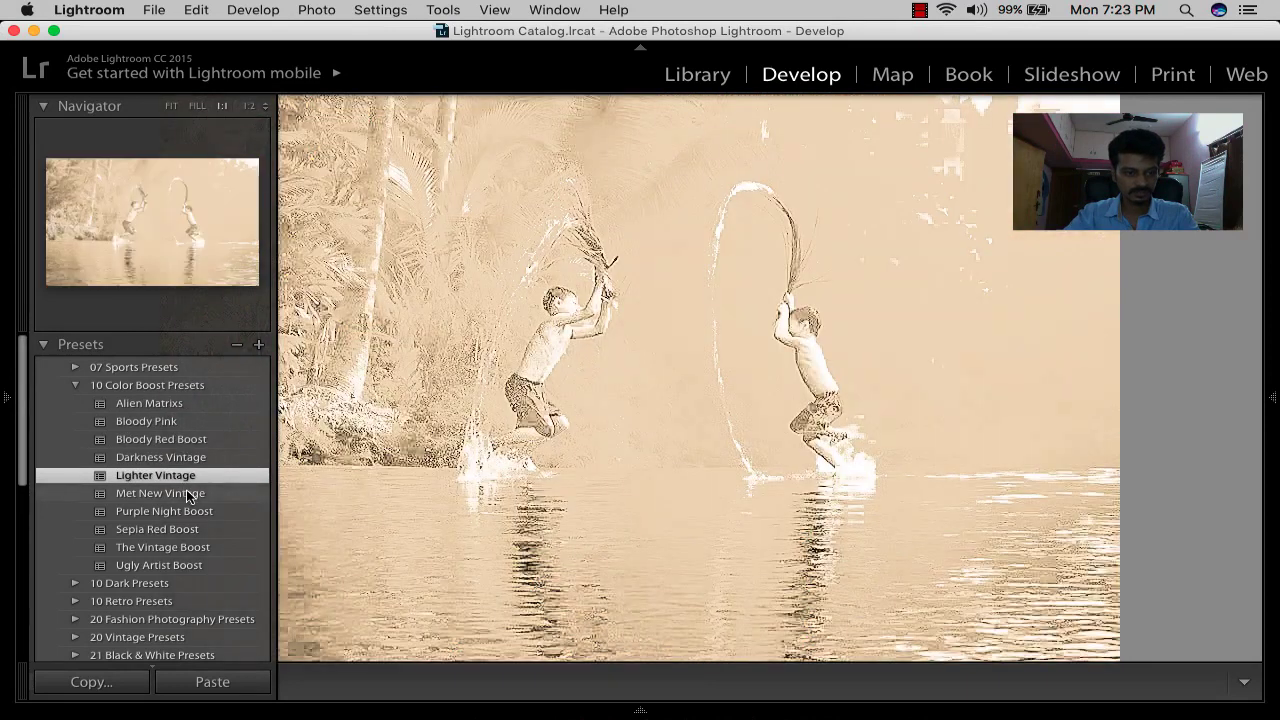
left_click(190, 494)
left_click(78, 385)
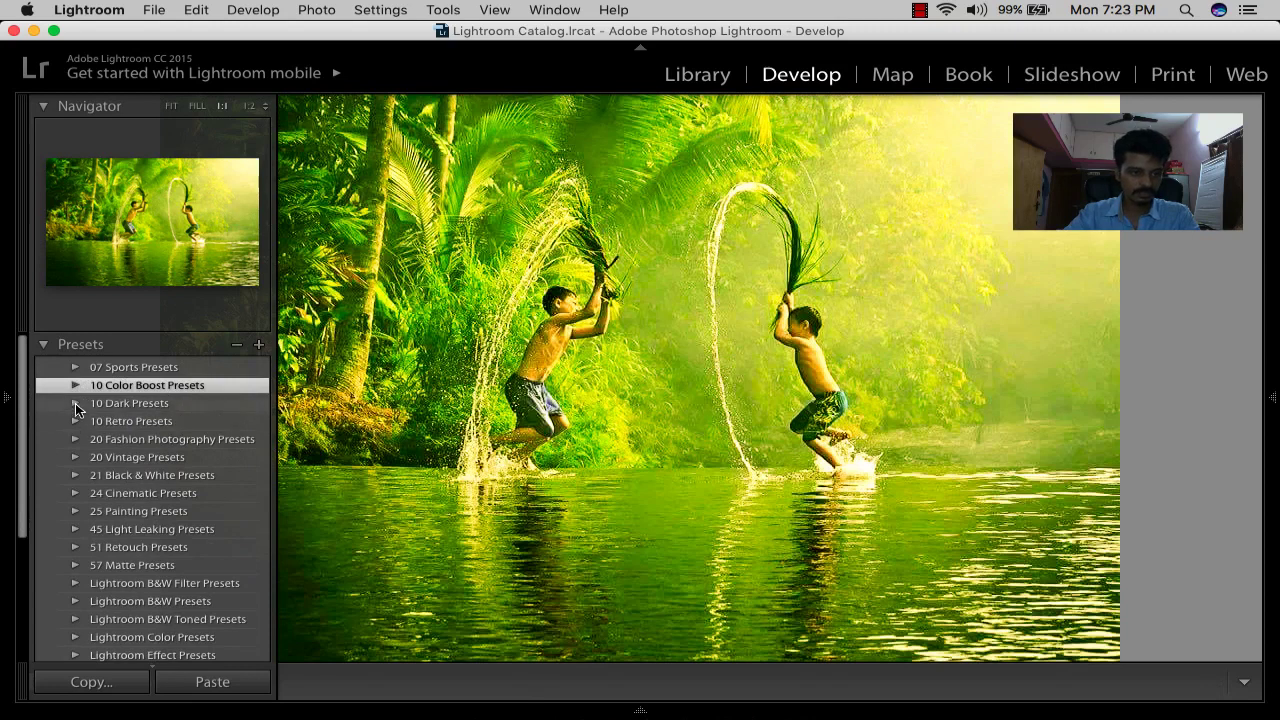
- Try several 10 Dark Presets looks and settle on Burning Red Pale FX
left_click(76, 403)
left_click(166, 440)
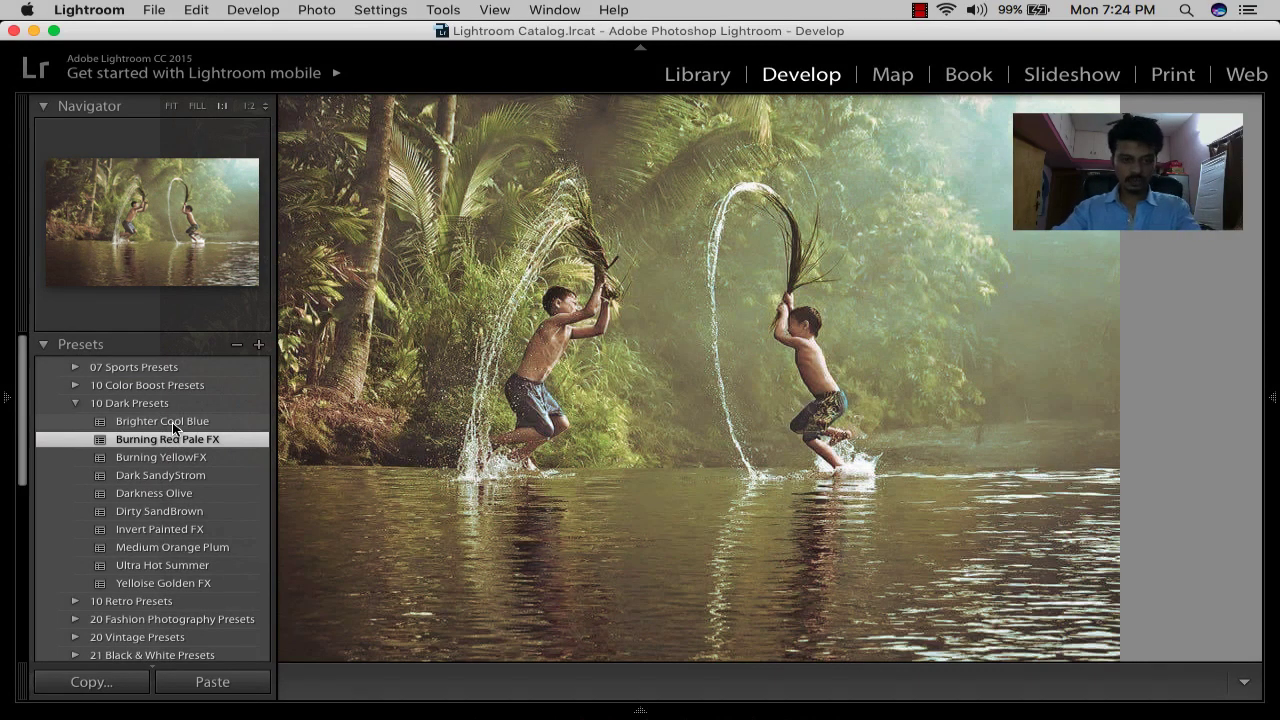
left_click(172, 422)
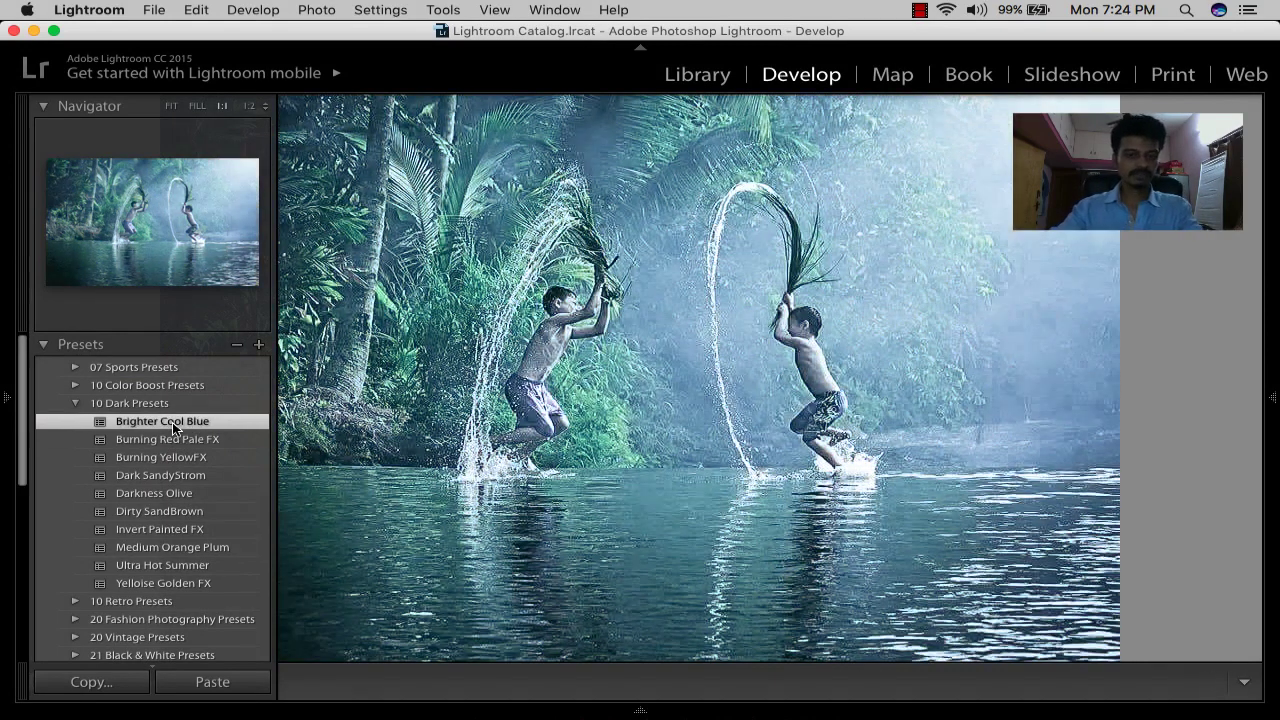
left_click(171, 440)
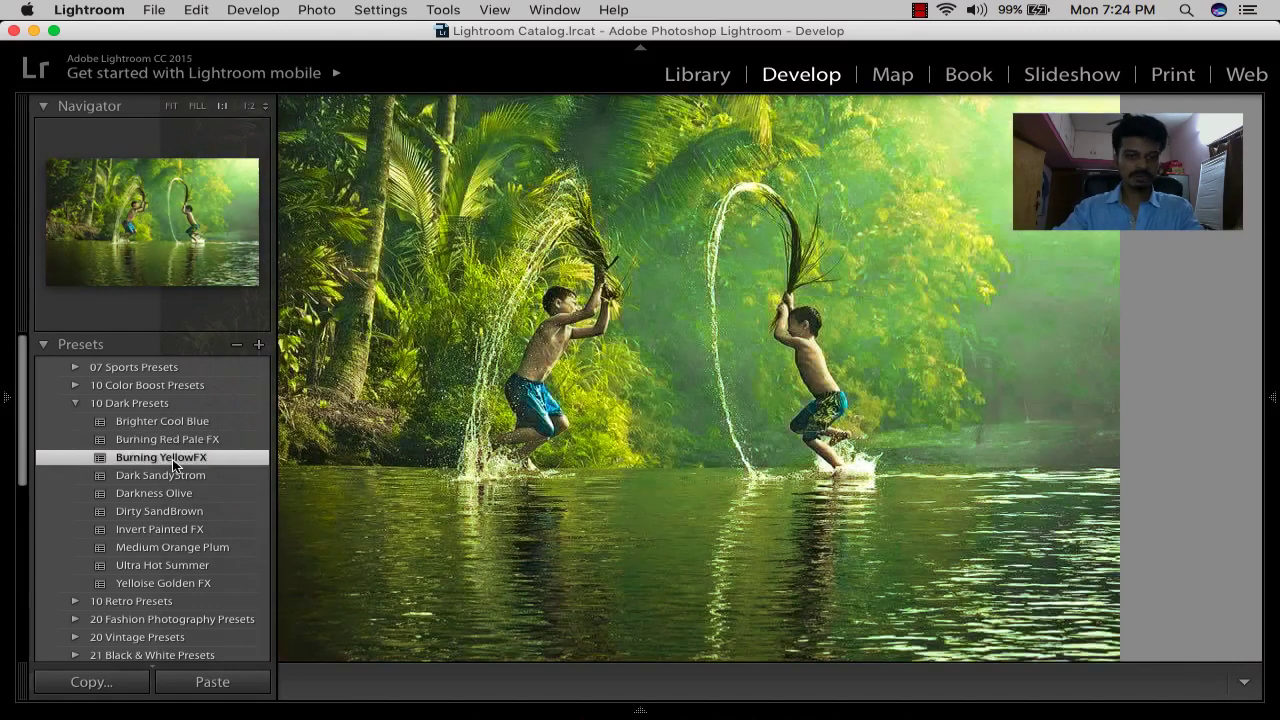
left_click(178, 477)
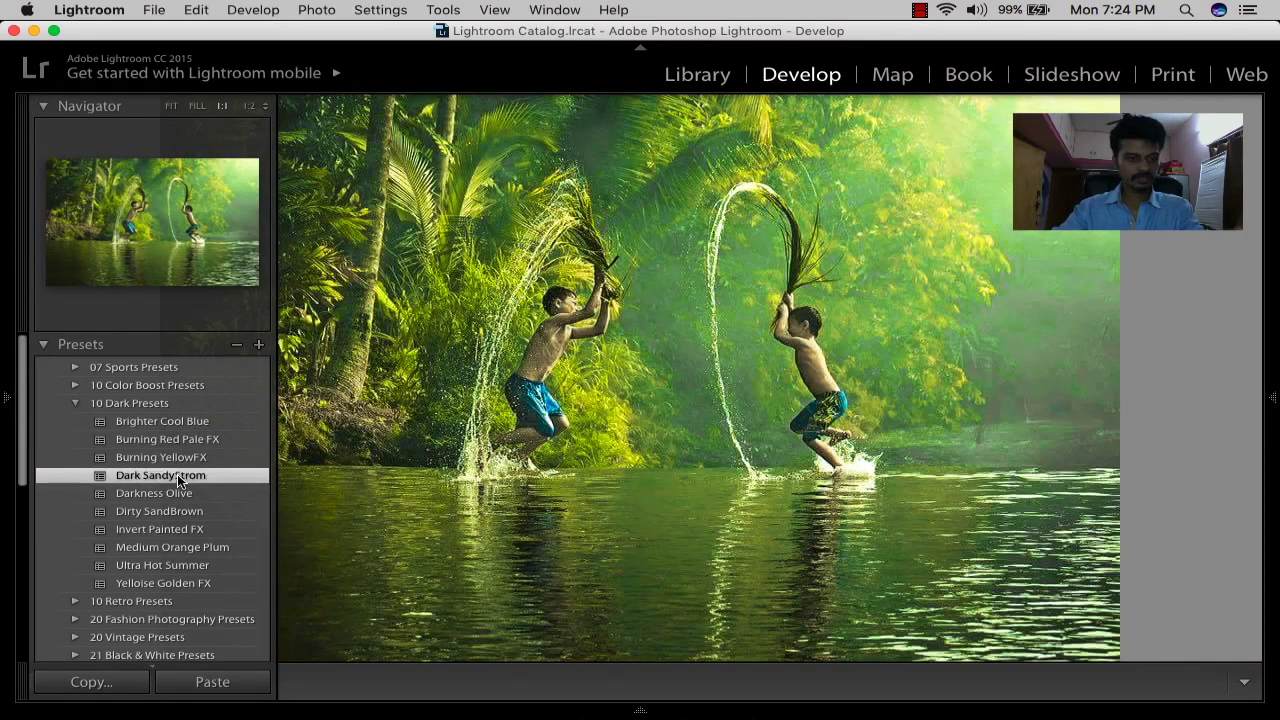
left_click(180, 440)
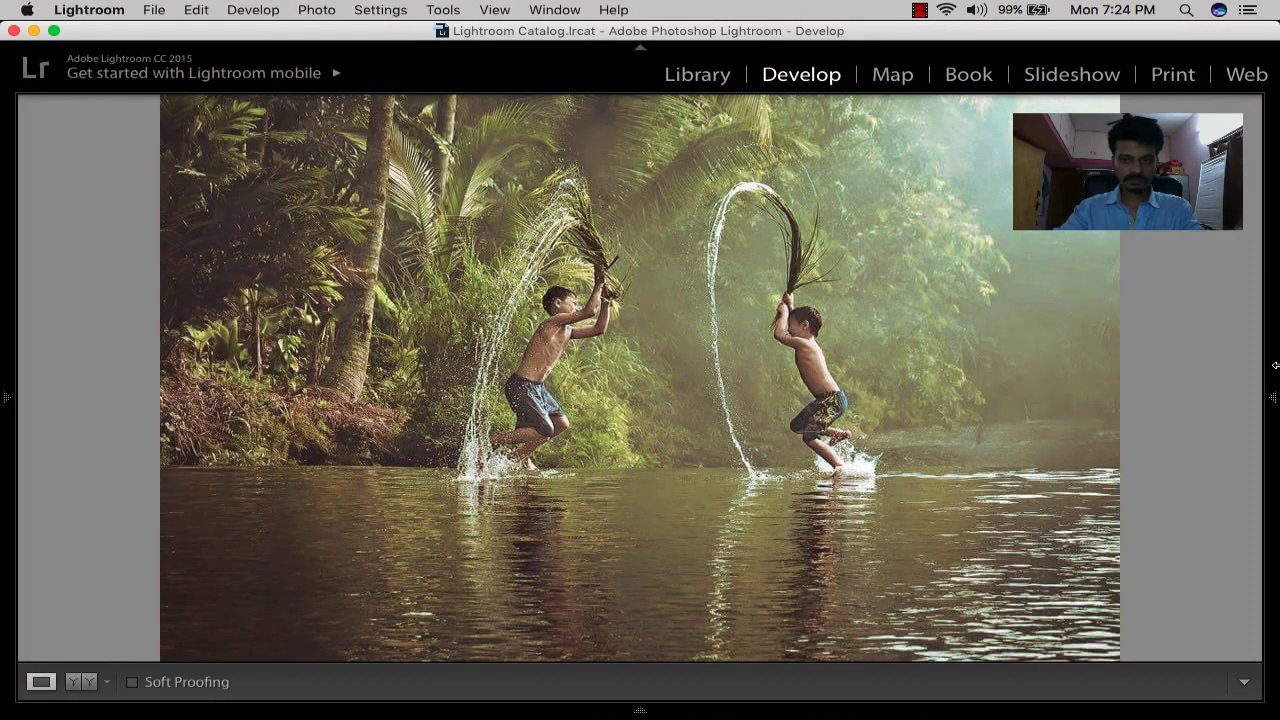
mouse_move(1272, 397)
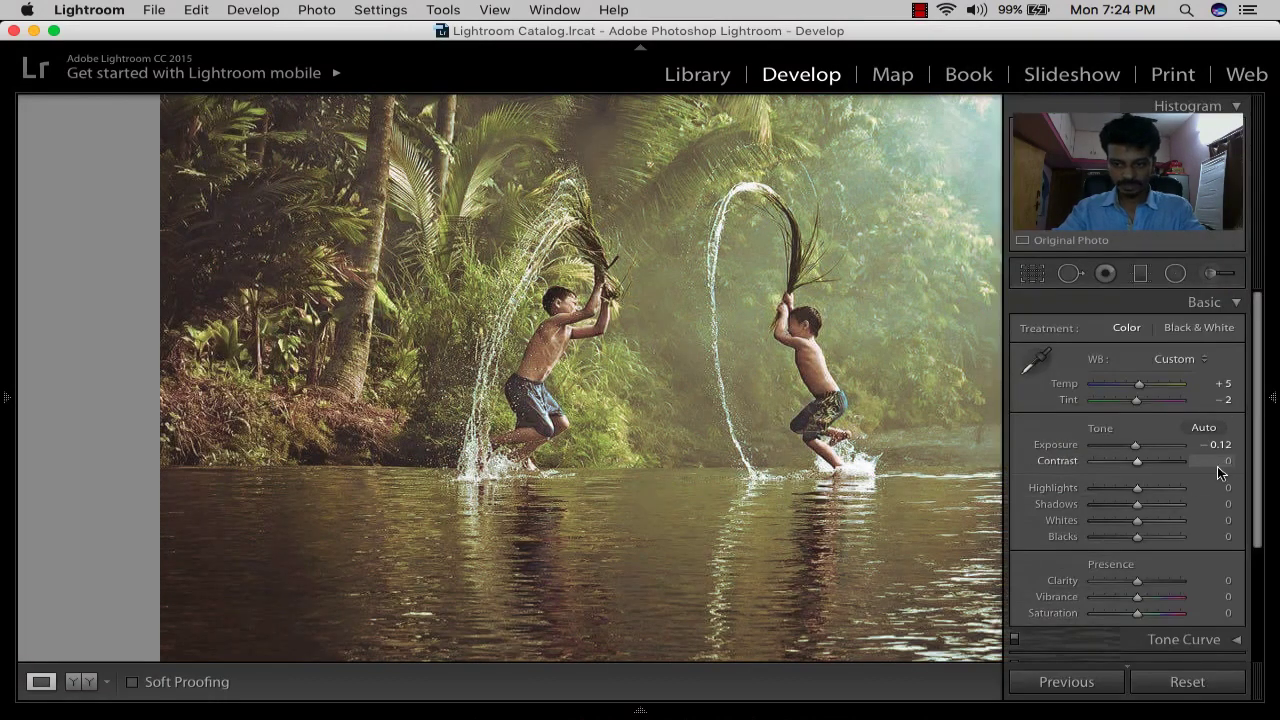
- Push the river photo's Saturation to +80 and Clarity to +32, and drop Exposure to −0.35
scroll(1218, 466, "down", 2)
left_click_drag(1136, 548, 1170, 547)
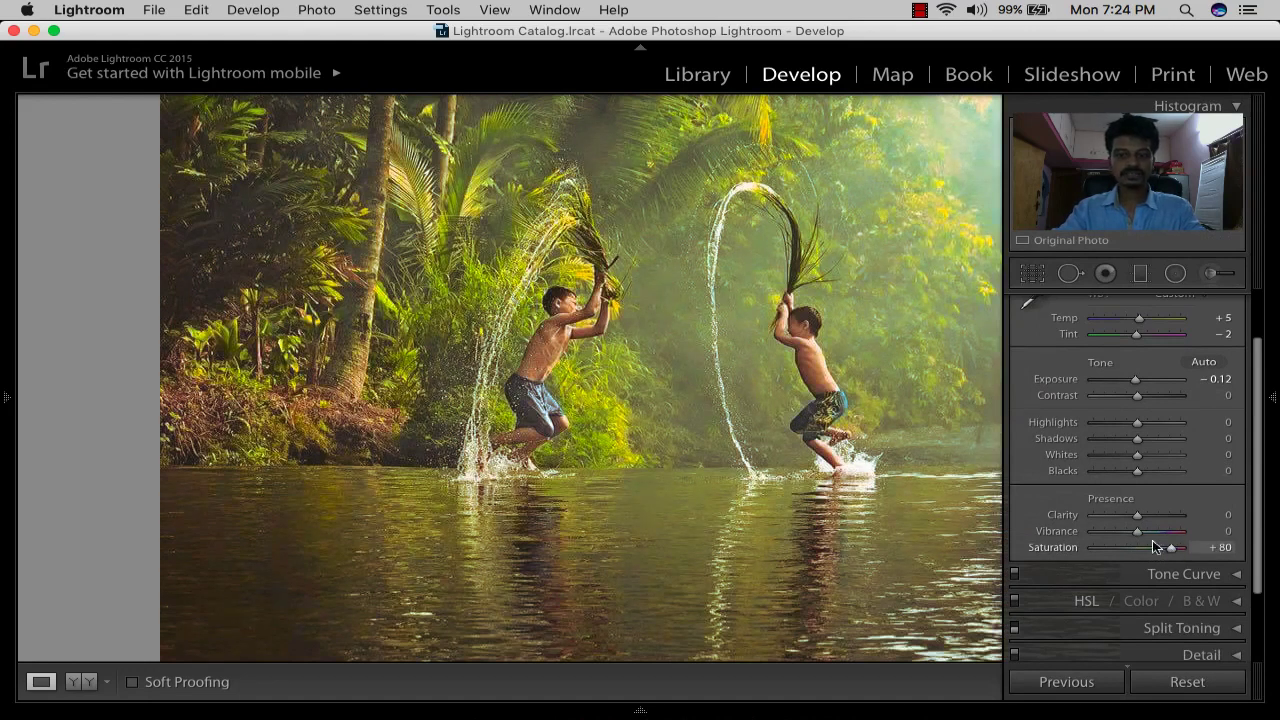
left_click_drag(1139, 519, 1154, 520)
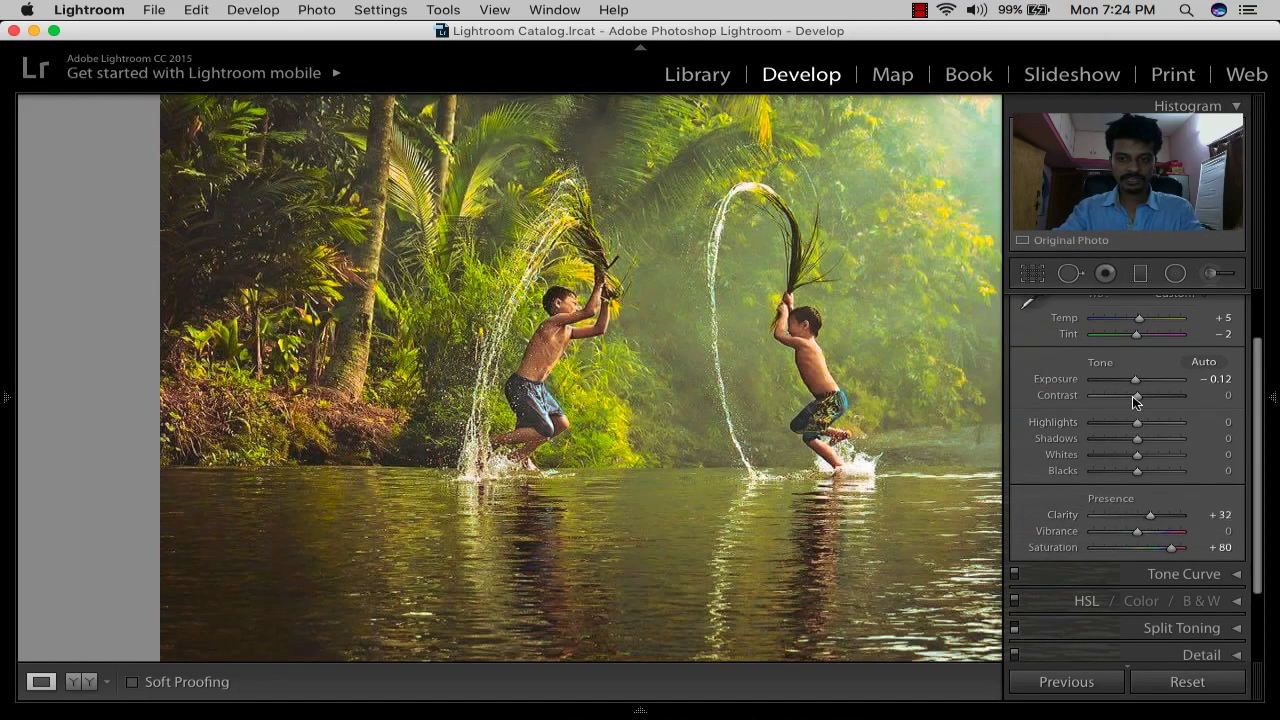
left_click_drag(1135, 380, 1133, 384)
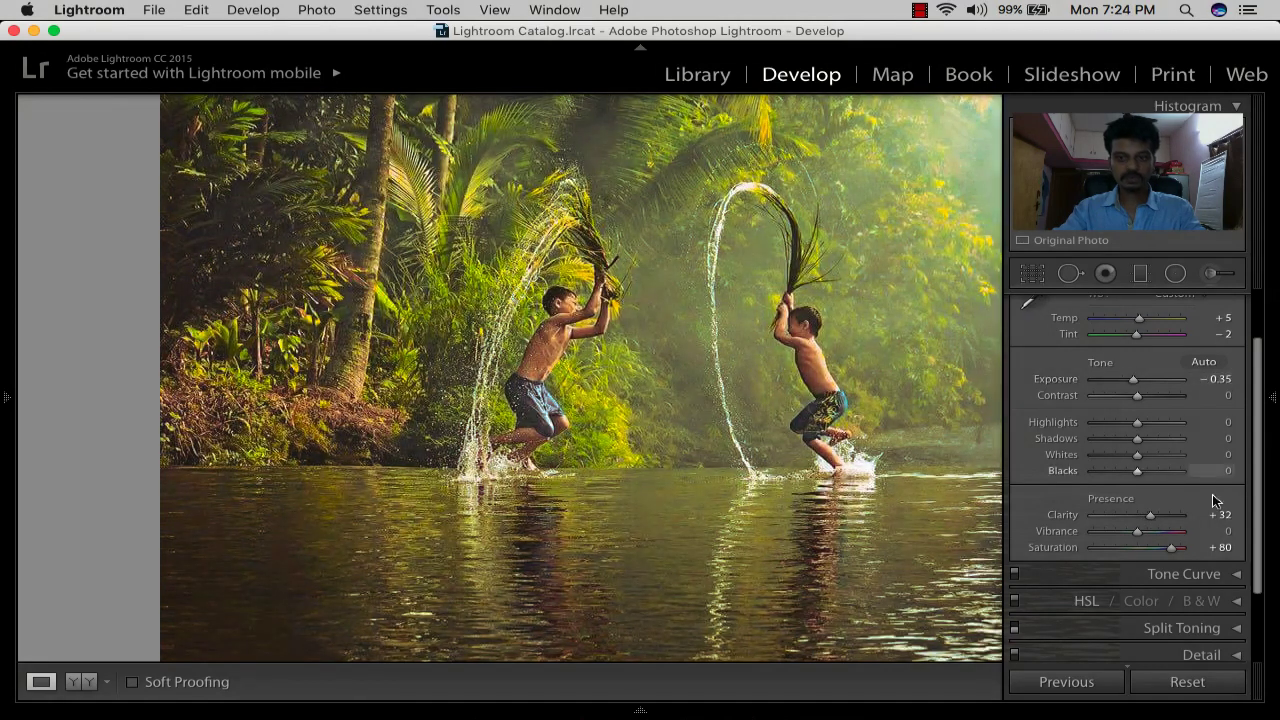
scroll(1262, 467, "down", 3)
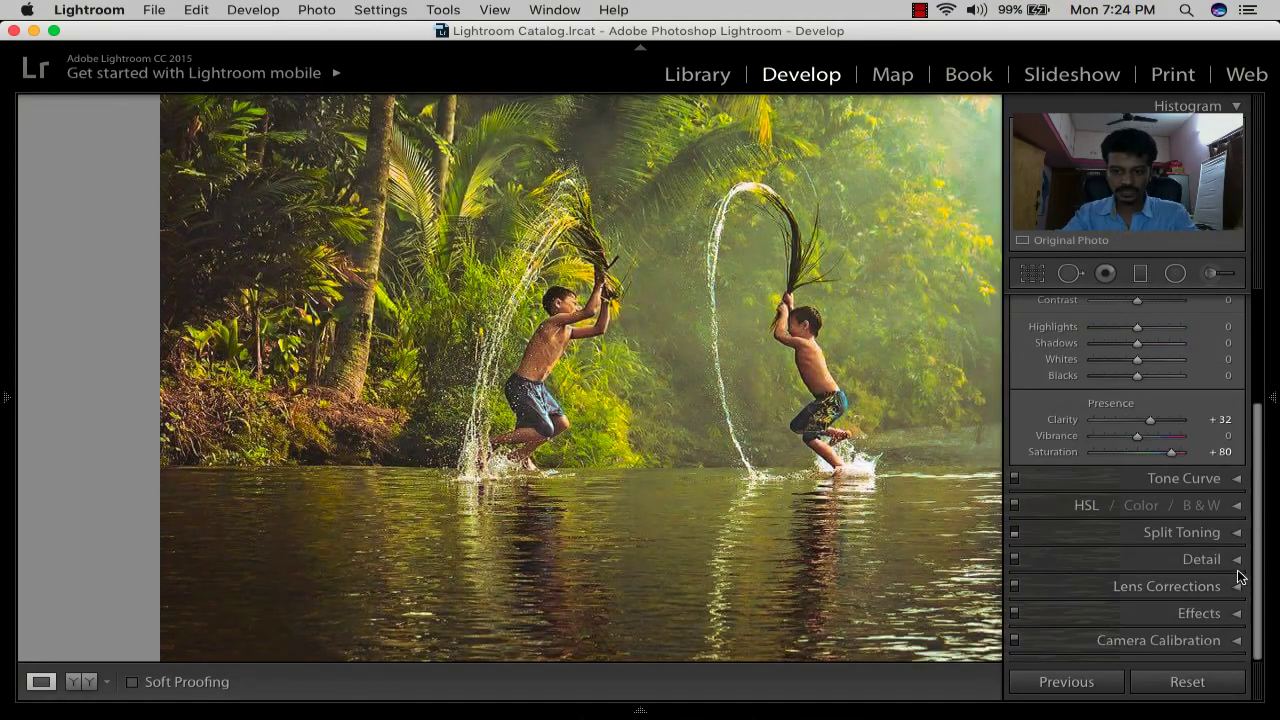
- In the Detail panel, set Sharpening Amount 14 and Luminance noise reduction 9
left_click(1236, 558)
scroll(1217, 572, "down", 3)
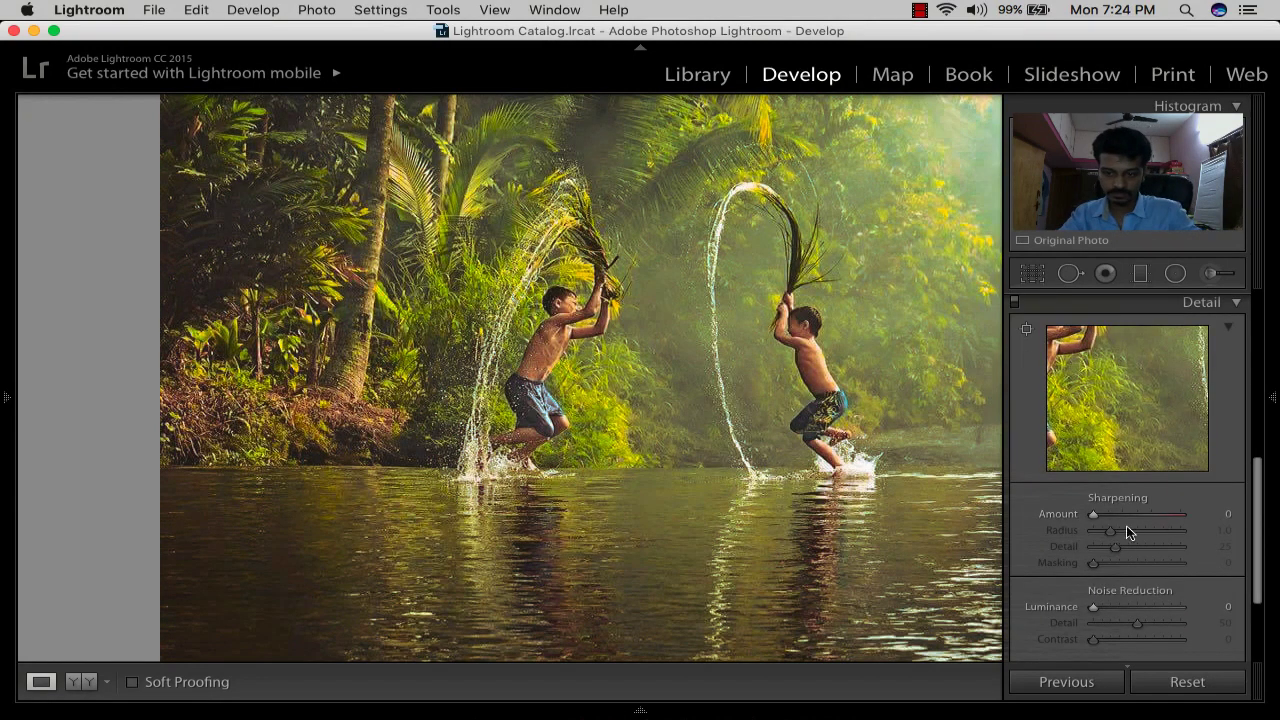
left_click_drag(1094, 516, 1103, 518)
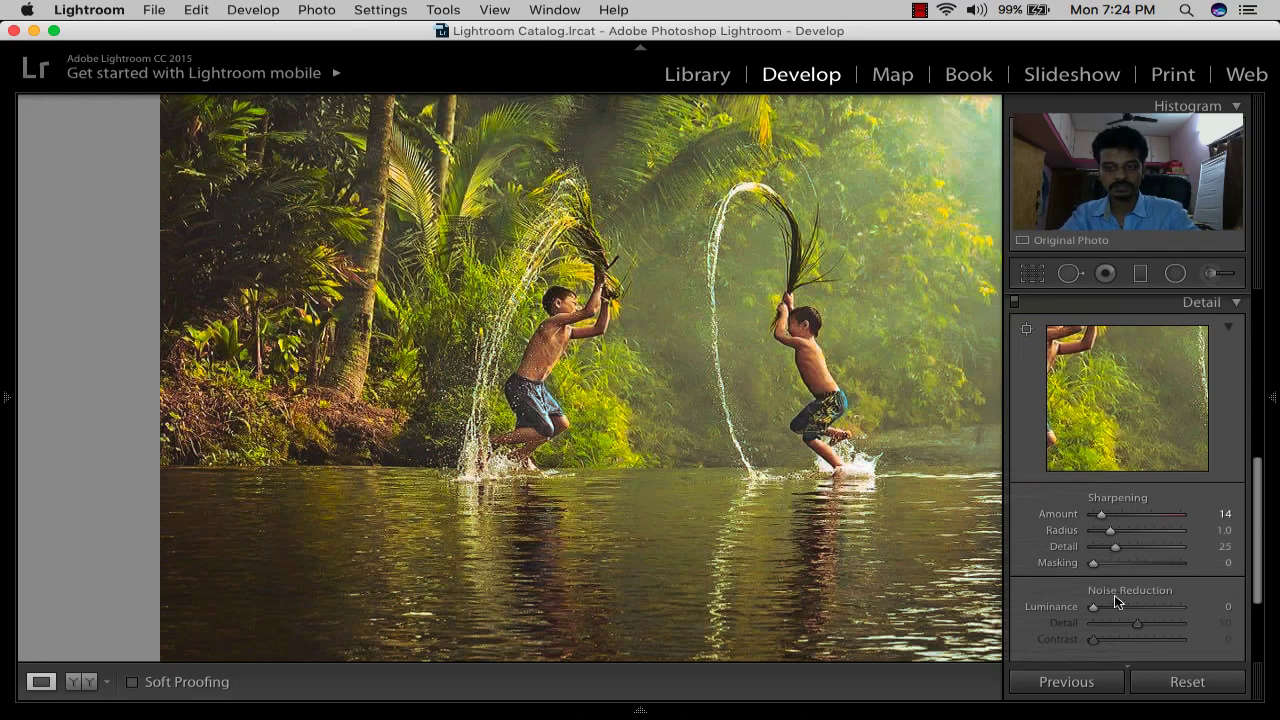
left_click_drag(1101, 608, 1105, 609)
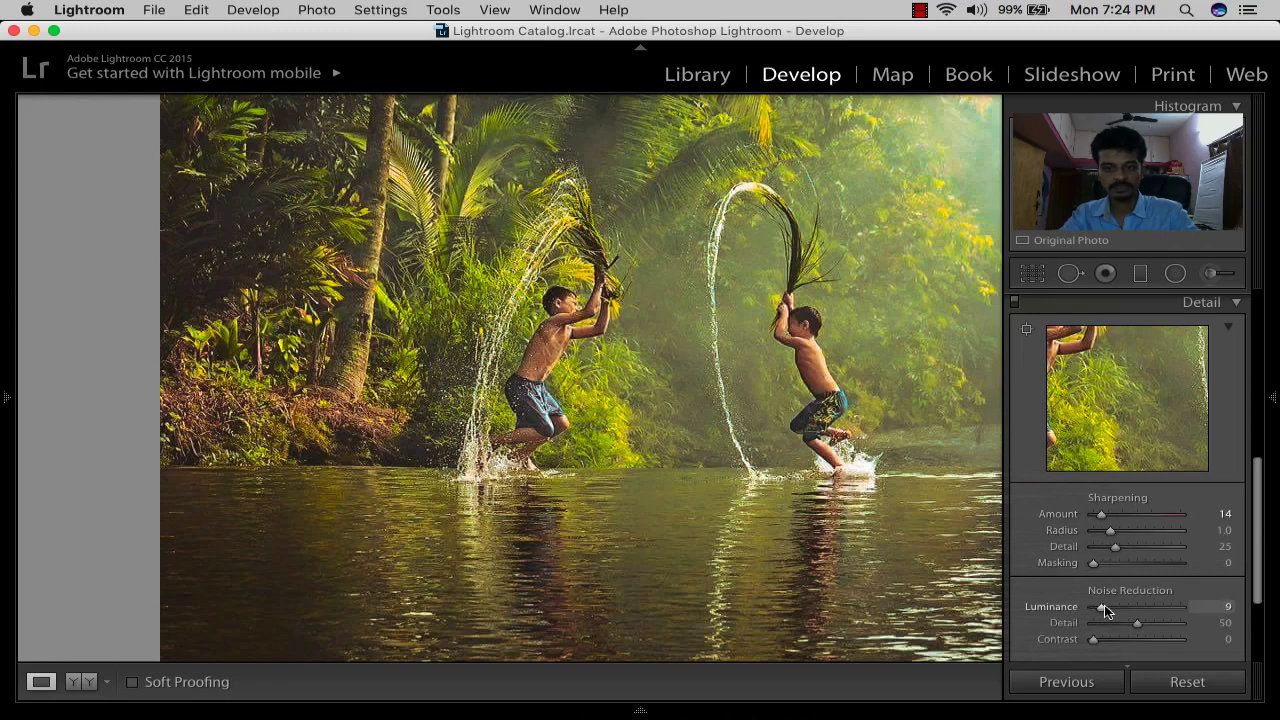
mouse_move(1261, 500)
left_mouse_down()
mouse_move(1253, 392)
mouse_move(1190, 285)
left_mouse_up()
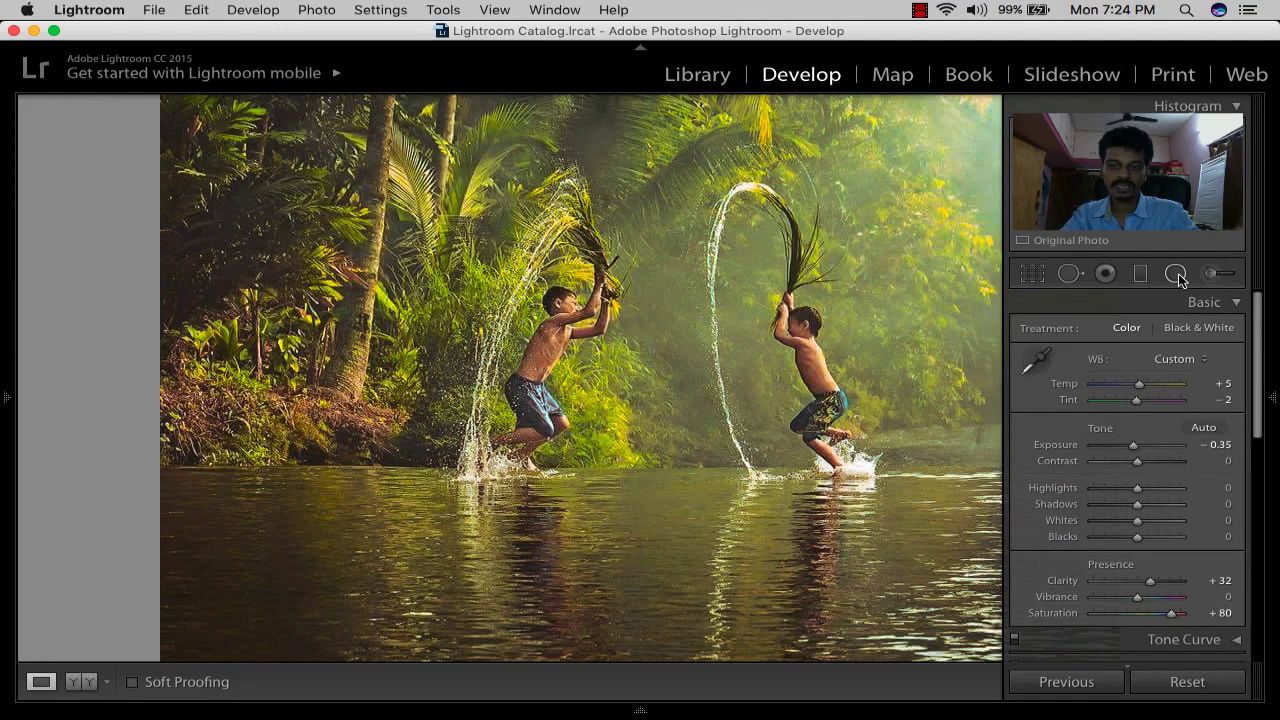
- Draw an oval radial filter centred on the two boys with Temp 24 and Exposure −0.88
left_click(1176, 273)
left_click_drag(600, 349, 899, 630)
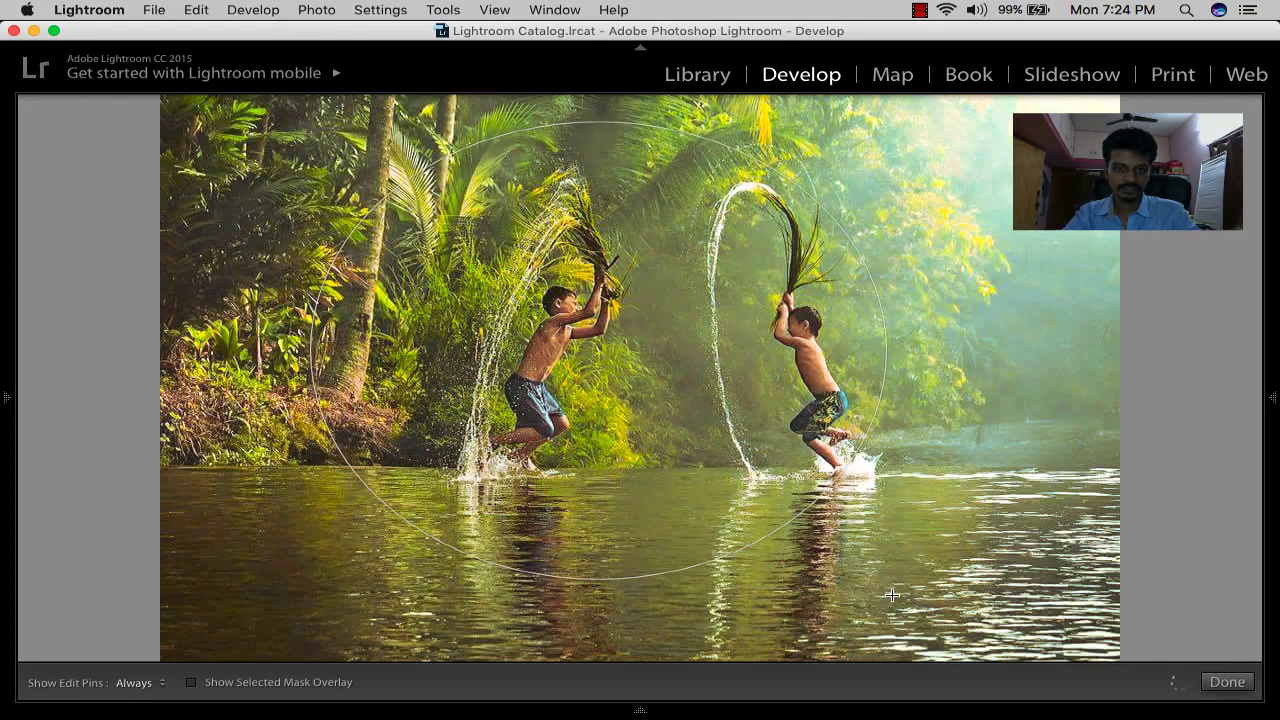
mouse_move(590, 352)
left_mouse_down()
mouse_move(681, 371)
mouse_move(660, 364)
left_mouse_up()
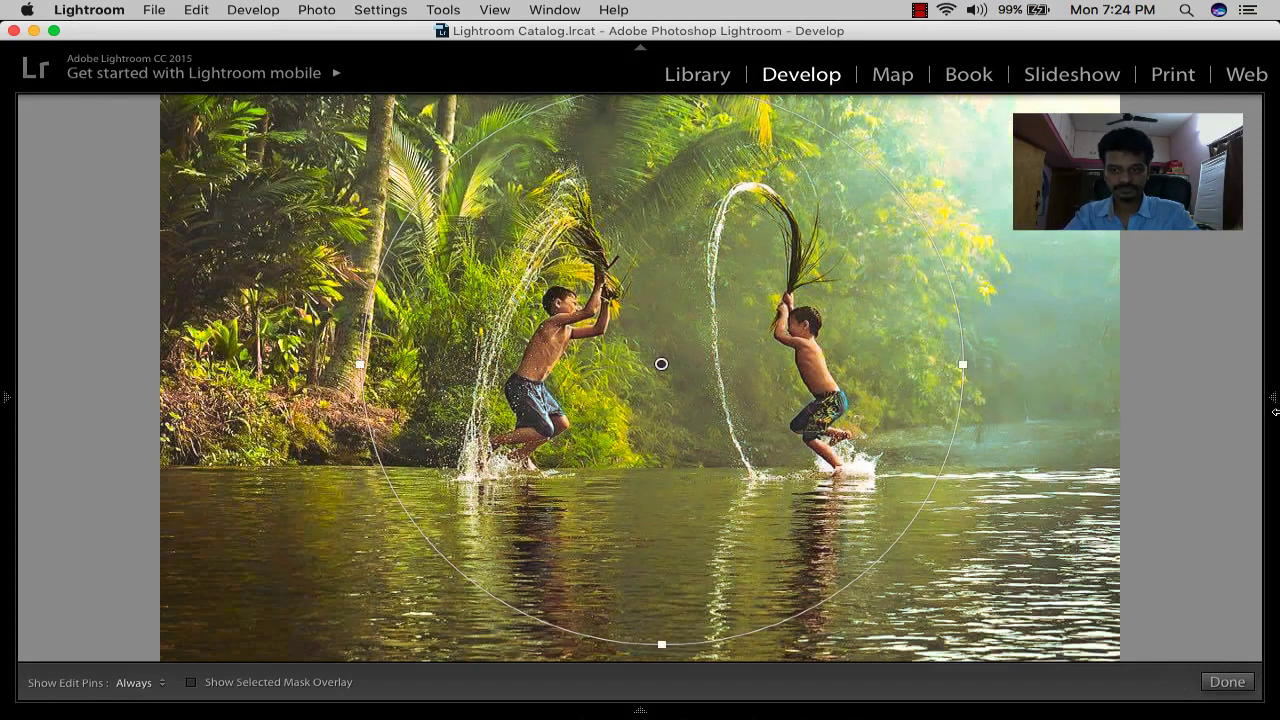
mouse_move(1136, 350)
left_mouse_down()
mouse_move(1103, 349)
mouse_move(1146, 350)
mouse_move(1128, 397)
left_mouse_up()
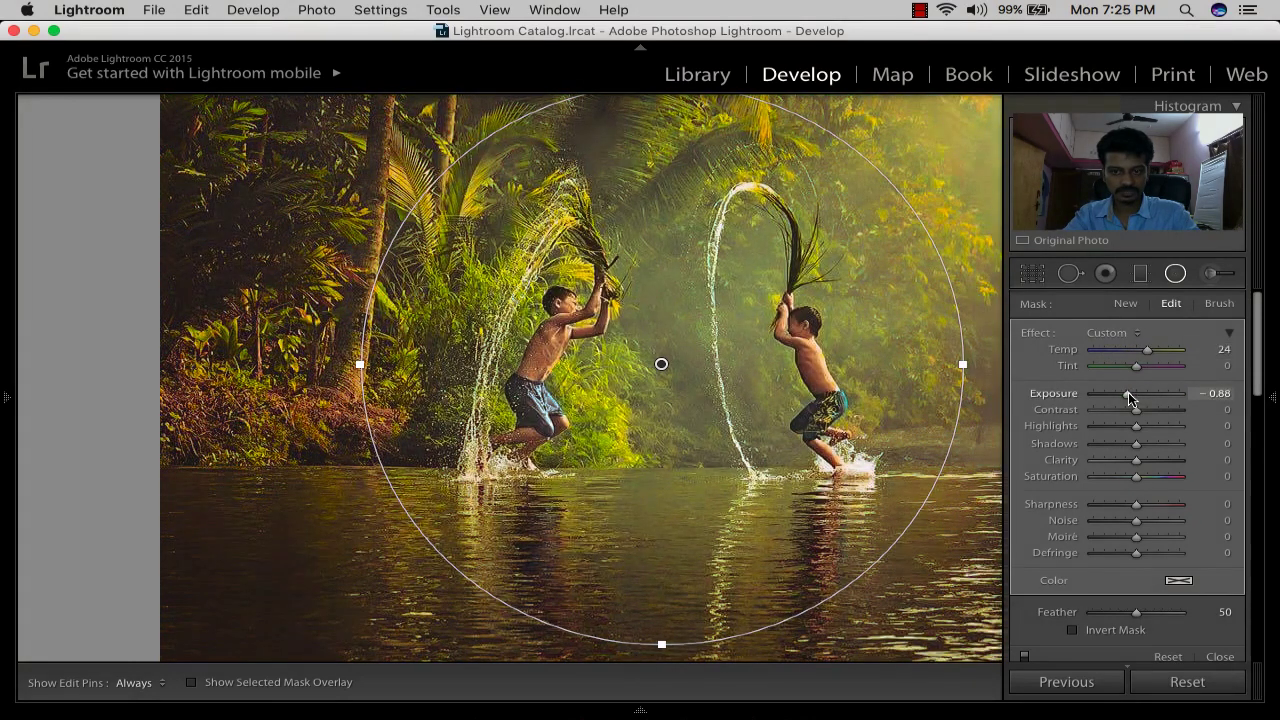
- Hide the side panels and toggle between the original and edited photo to compare
key("Tab")
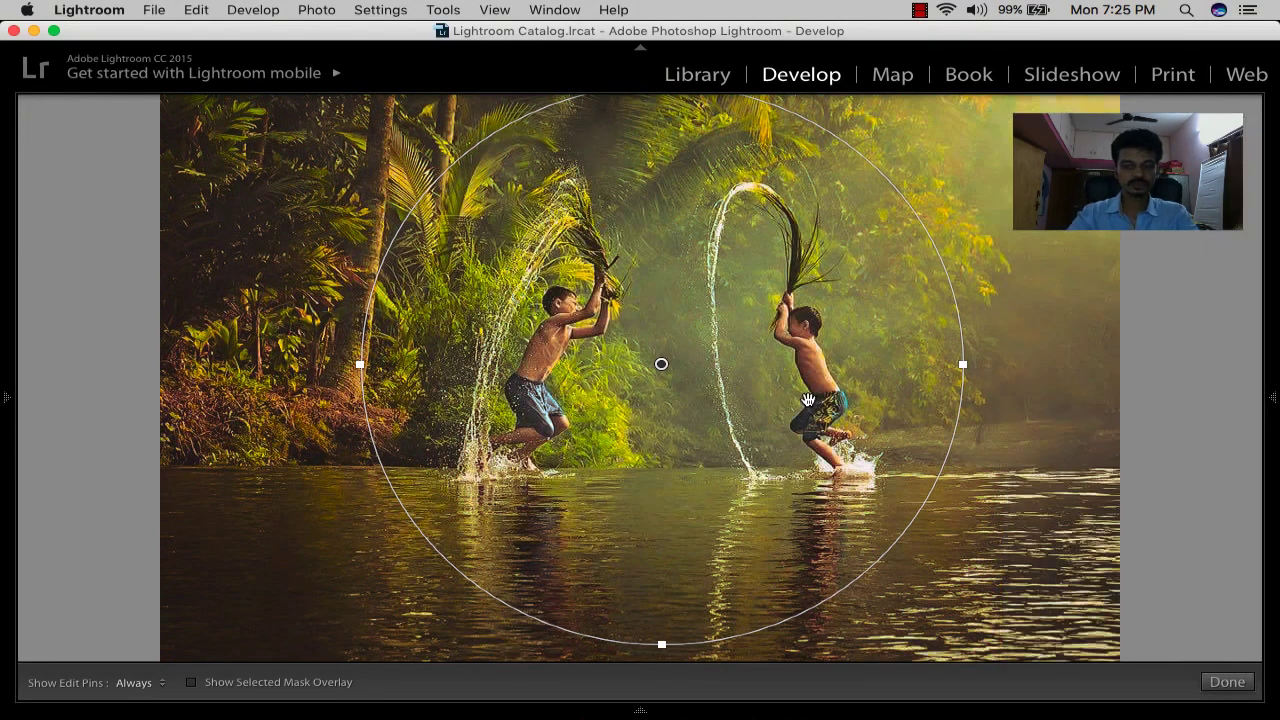
key("backslash")
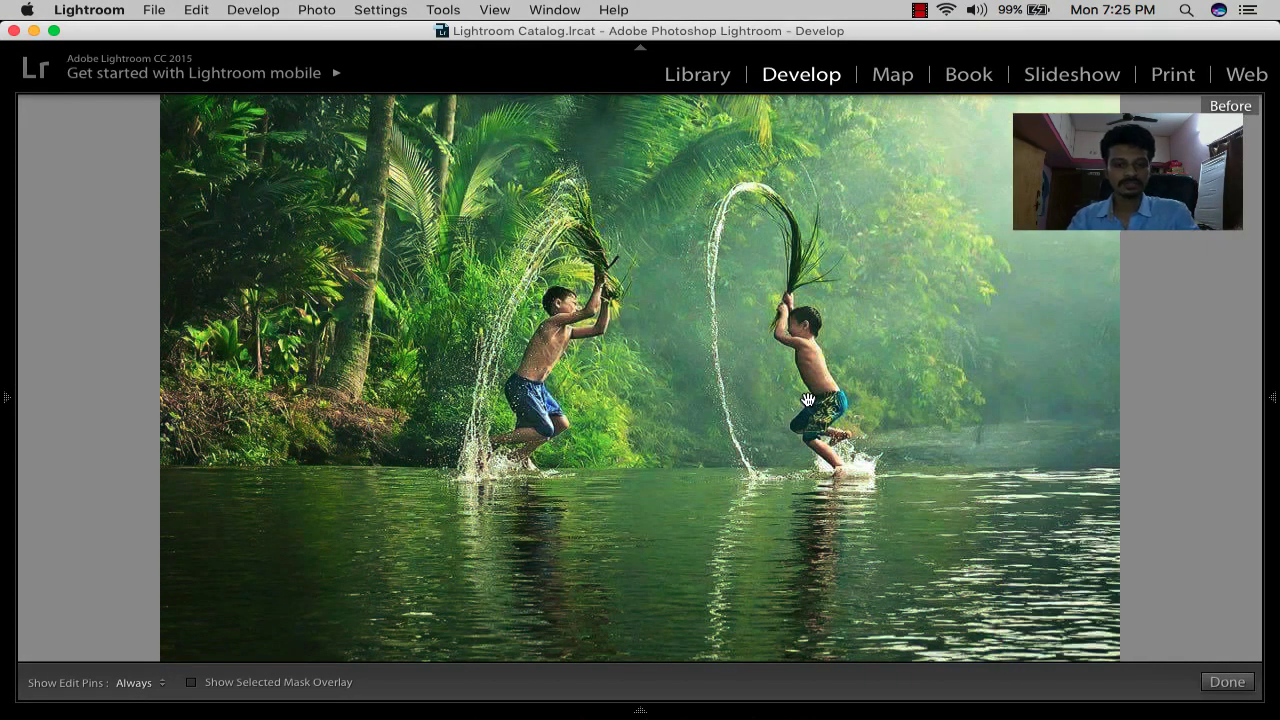
key("backslash")
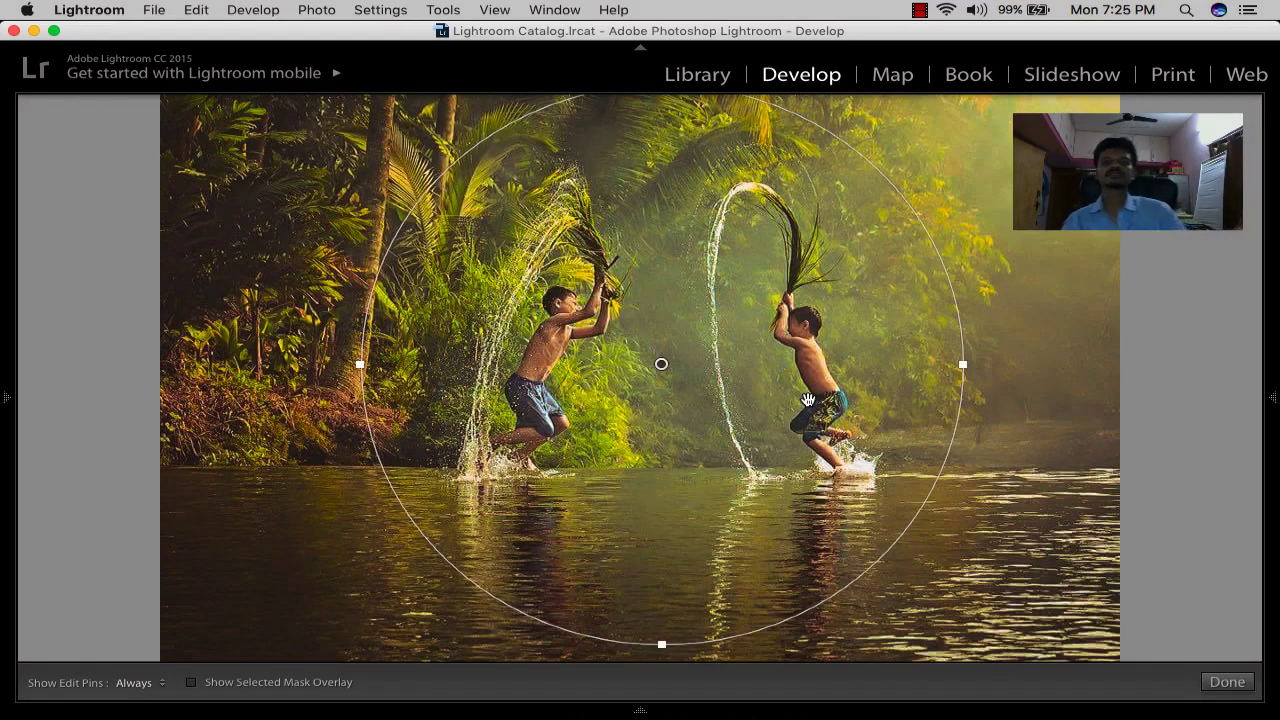